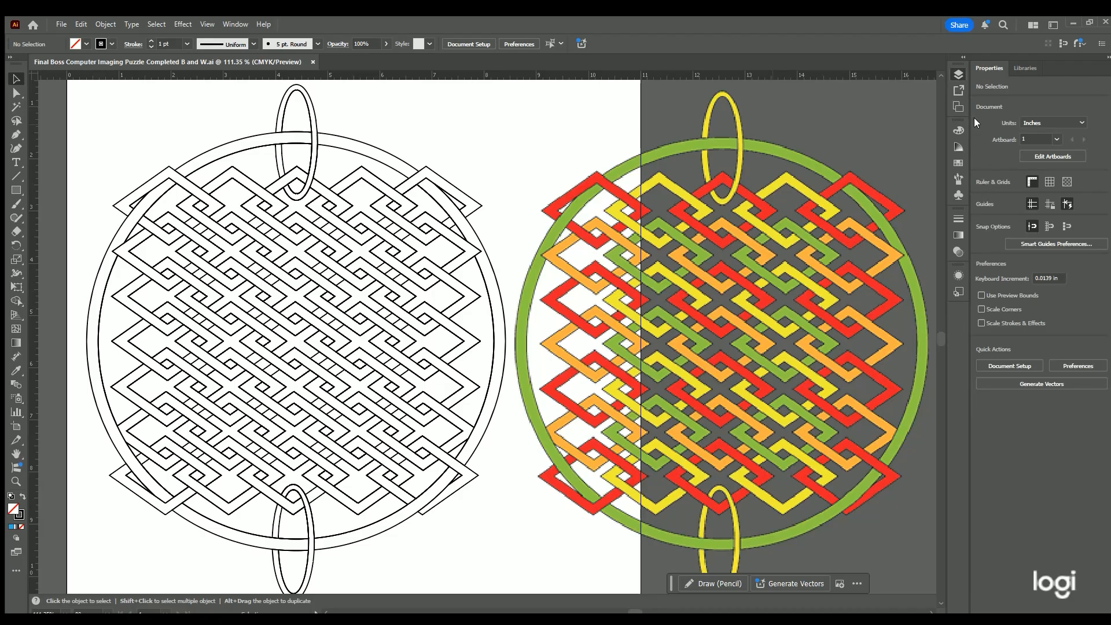
left_click(874, 142)
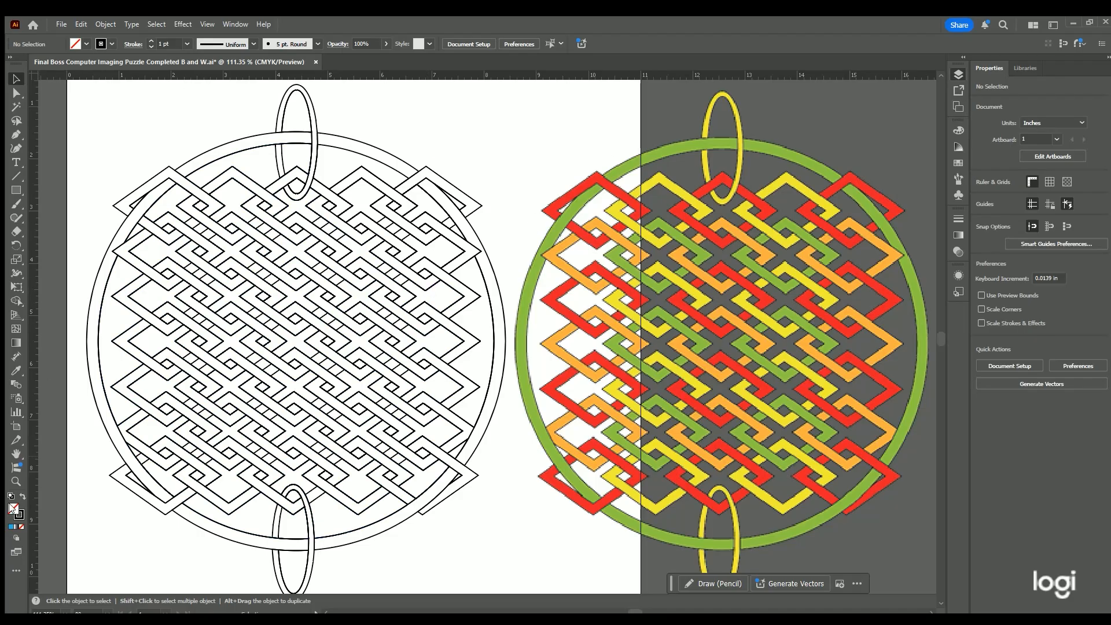
left_click(13, 300)
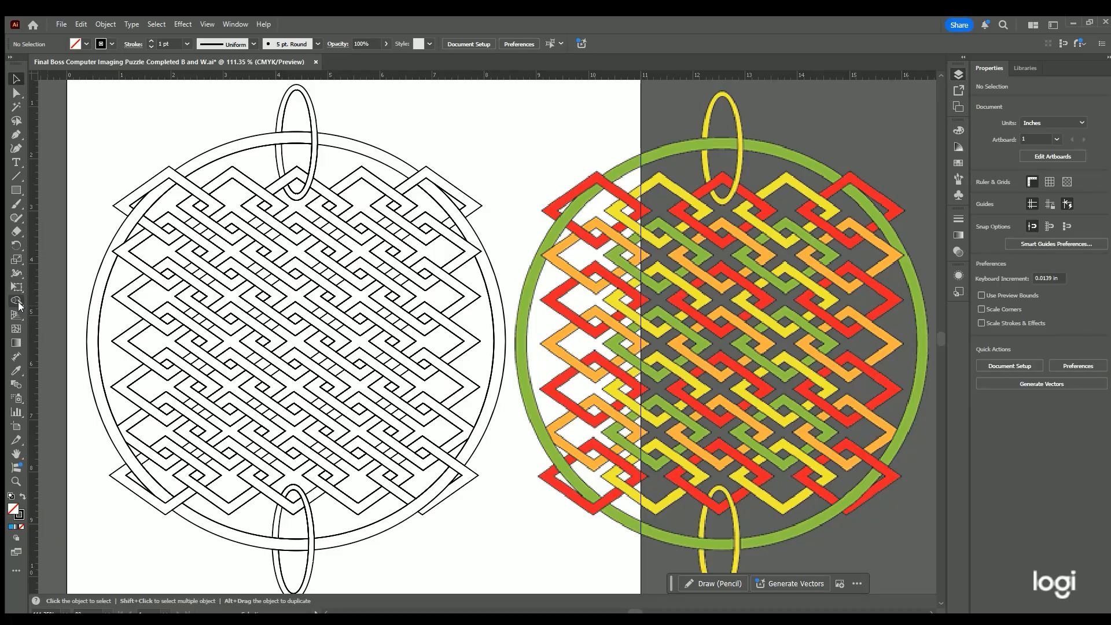
left_click(17, 299)
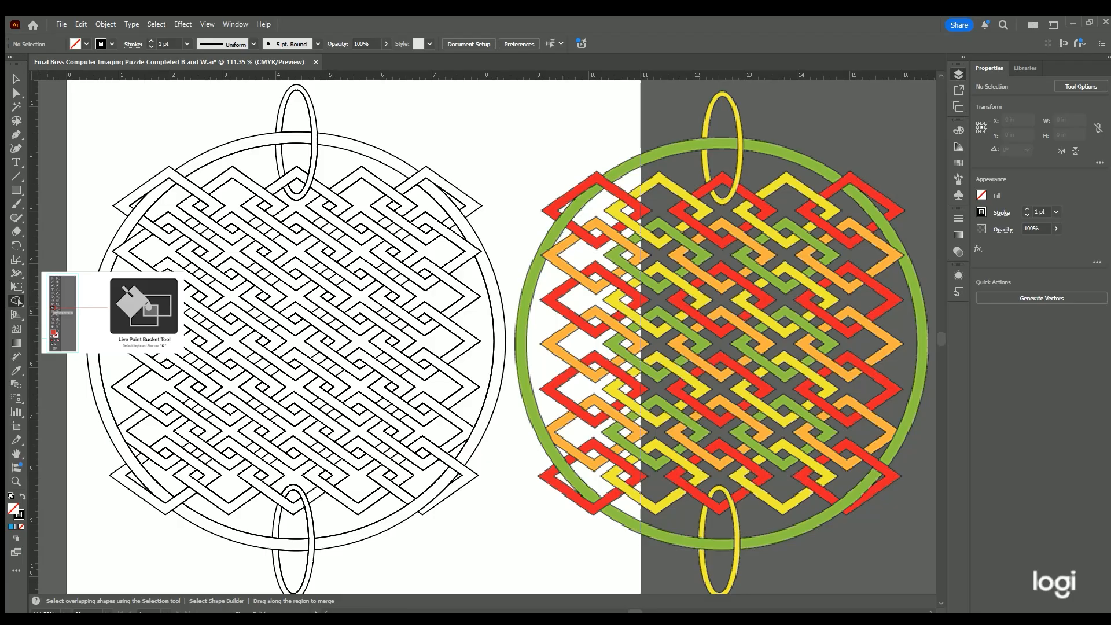
left_click(17, 79)
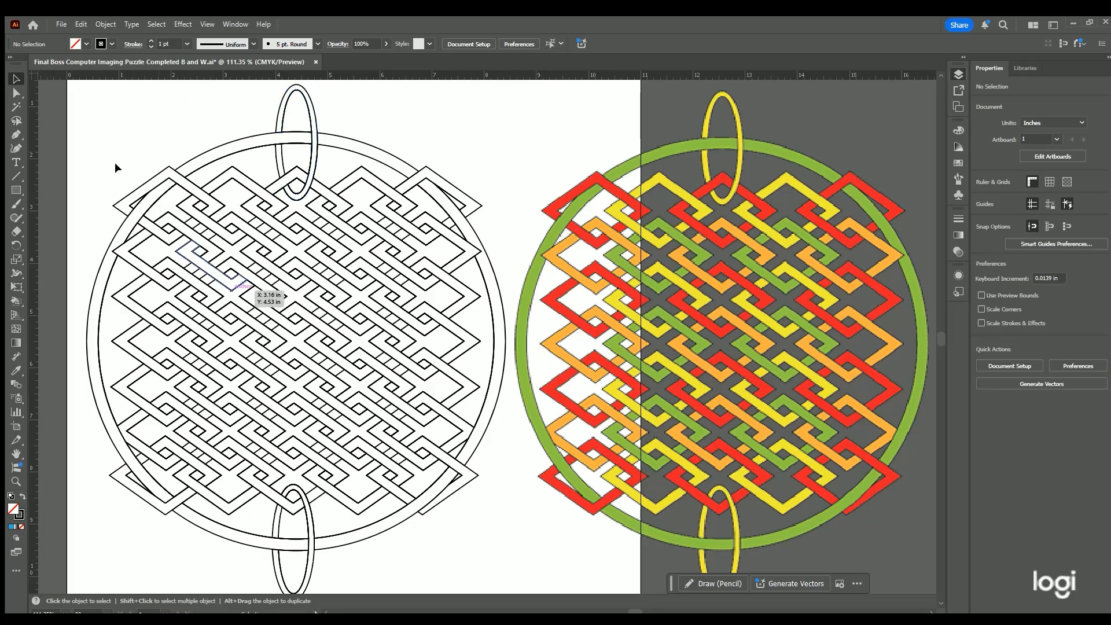
Step: Select all the line work of the uncolored black-and-white knot design
left_click(16, 480)
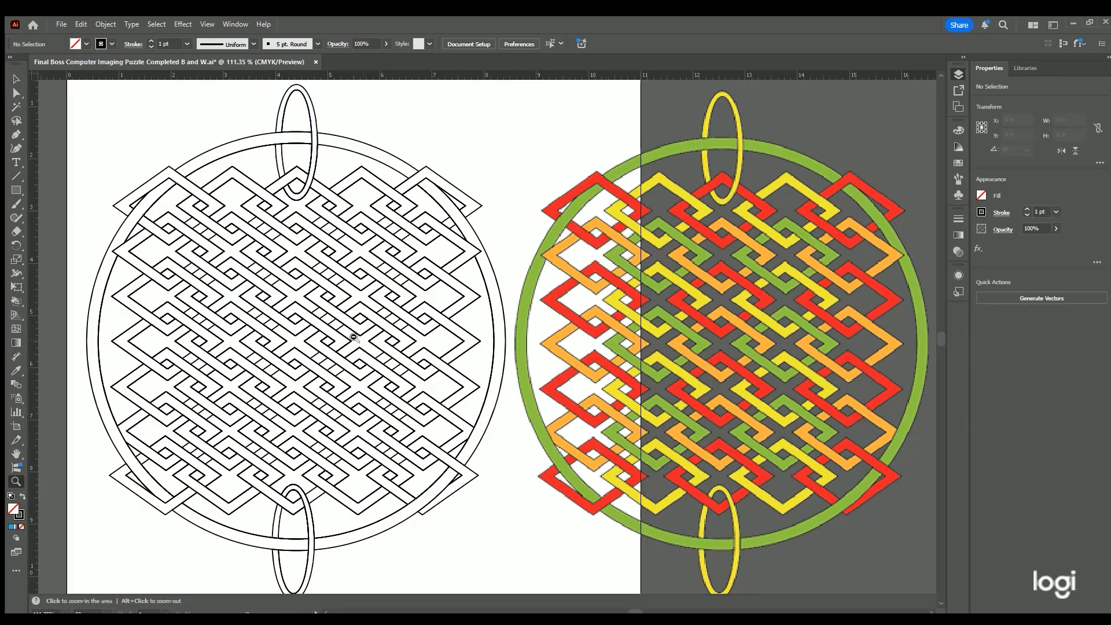
left_click(357, 337, "alt")
left_click(16, 78)
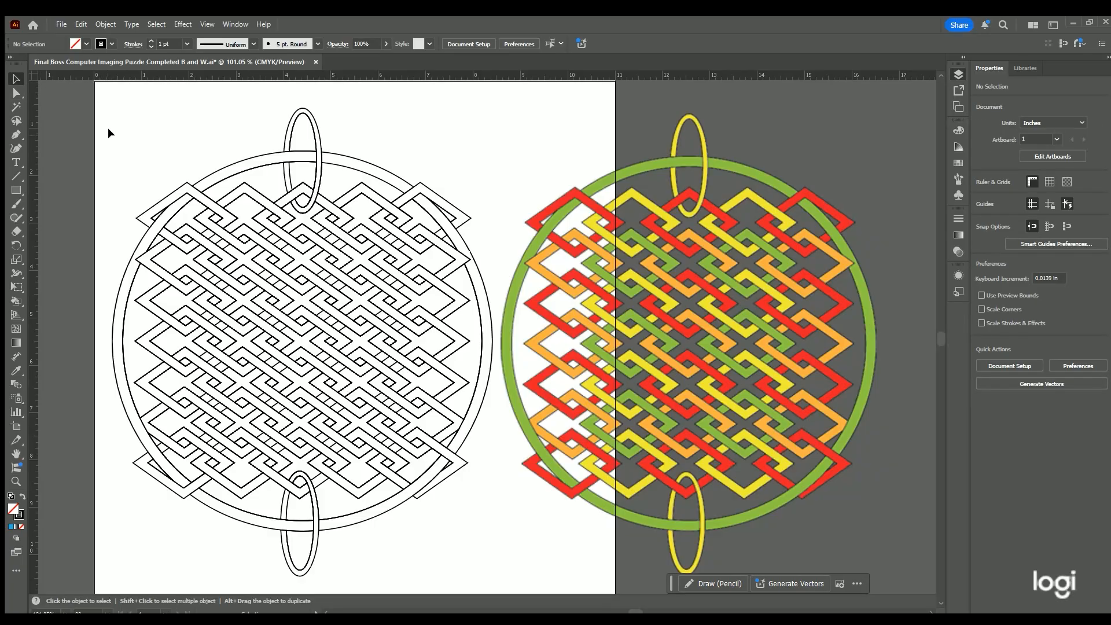
left_click_drag(112, 133, 305, 217)
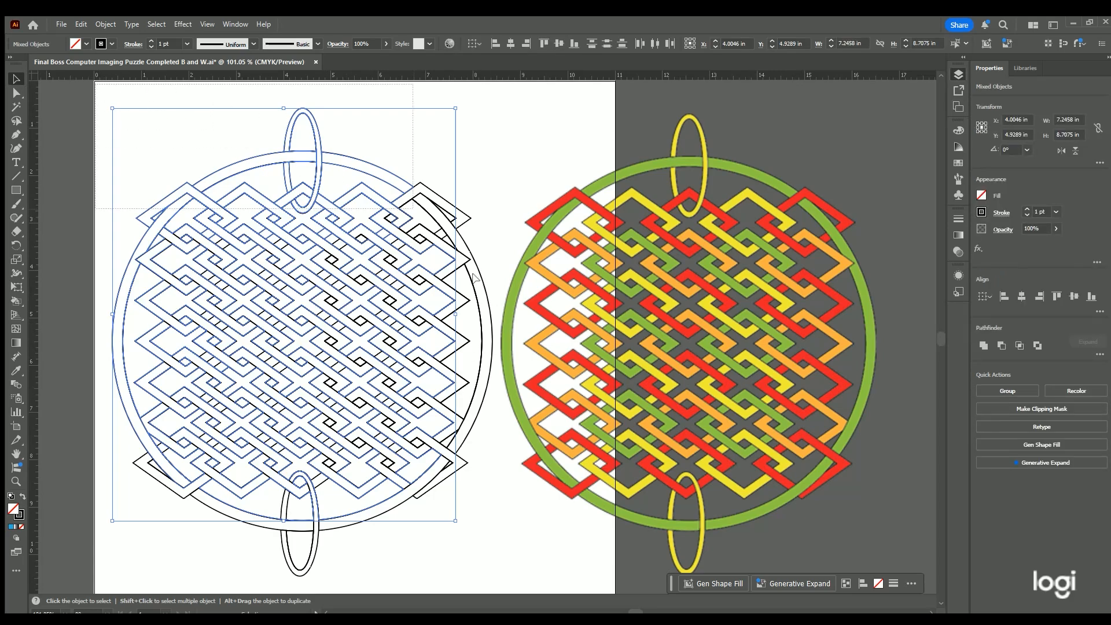
scroll(520, 573, "down", 2)
scroll(550, 599, "down", 2)
key("ctrl+a")
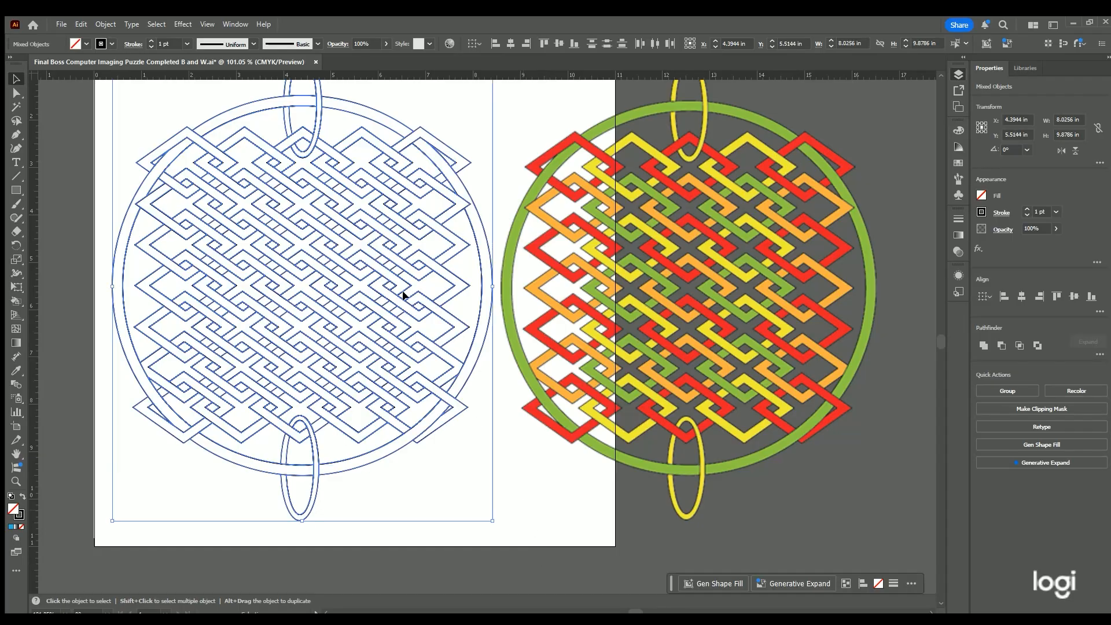
left_click_drag(304, 199, 294, 259)
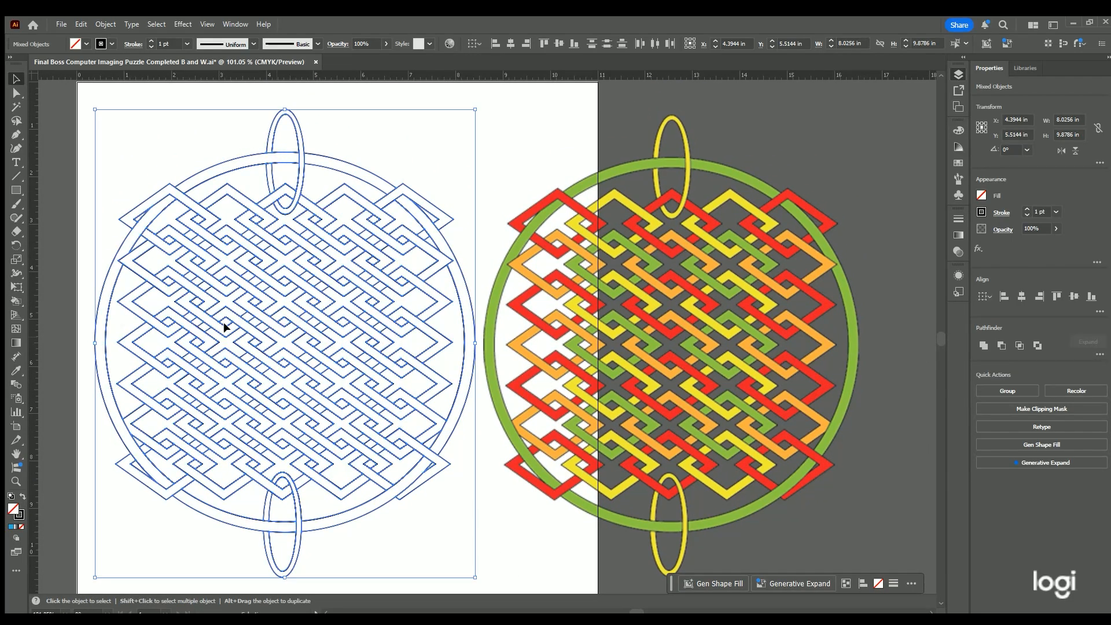
left_click(16, 481)
left_click(249, 357)
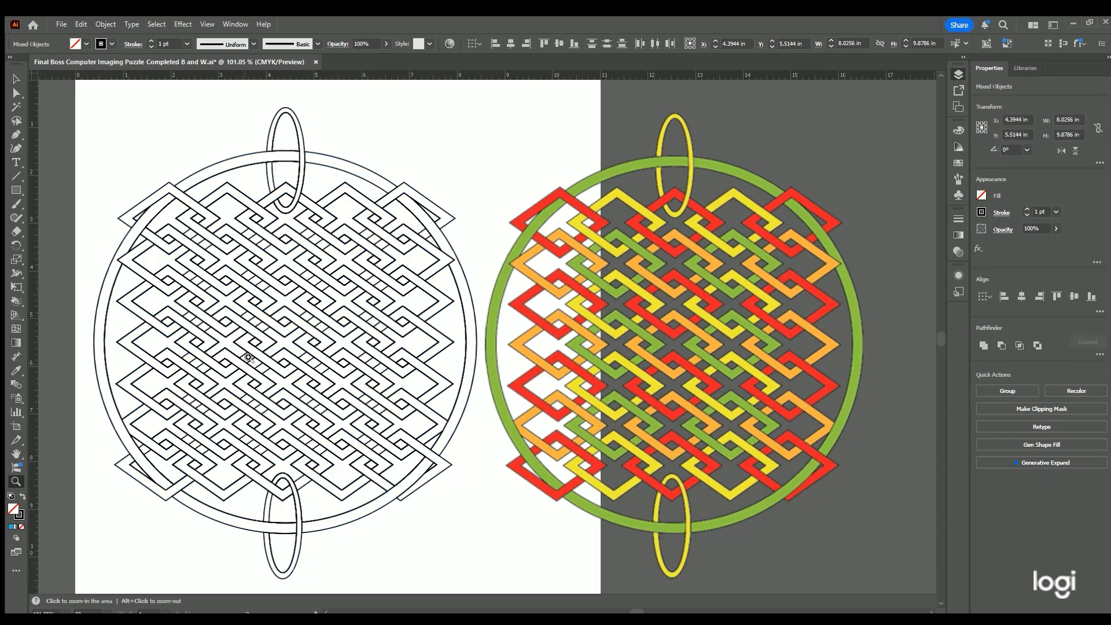
left_click_drag(283, 335, 284, 332)
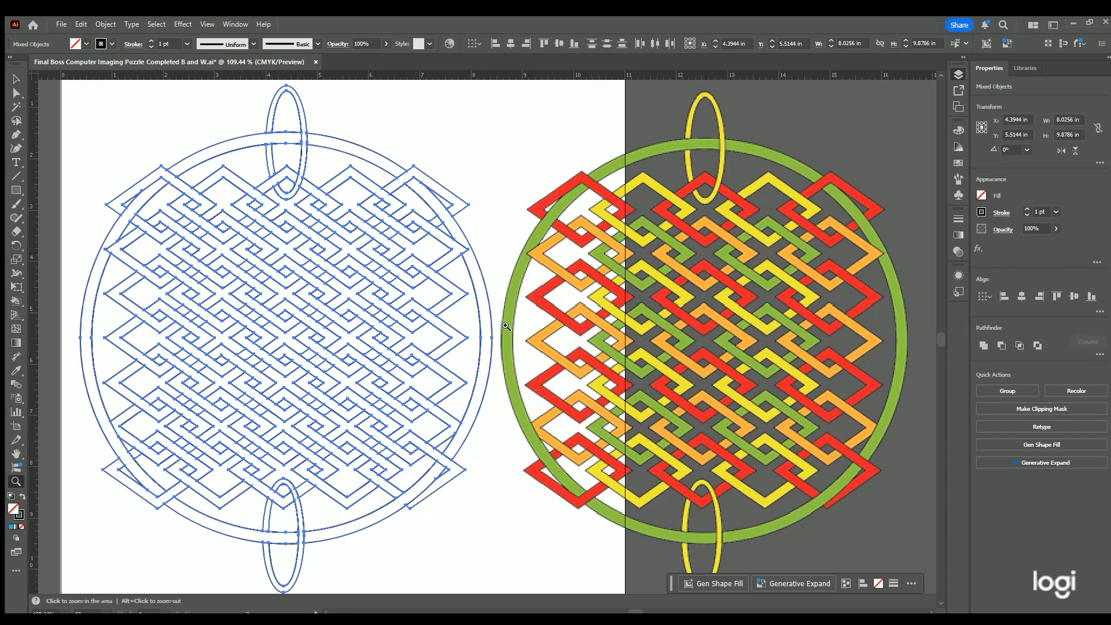
Step: Activate the Live Paint Bucket and choose the green swatch as the fill color
left_click(9, 296)
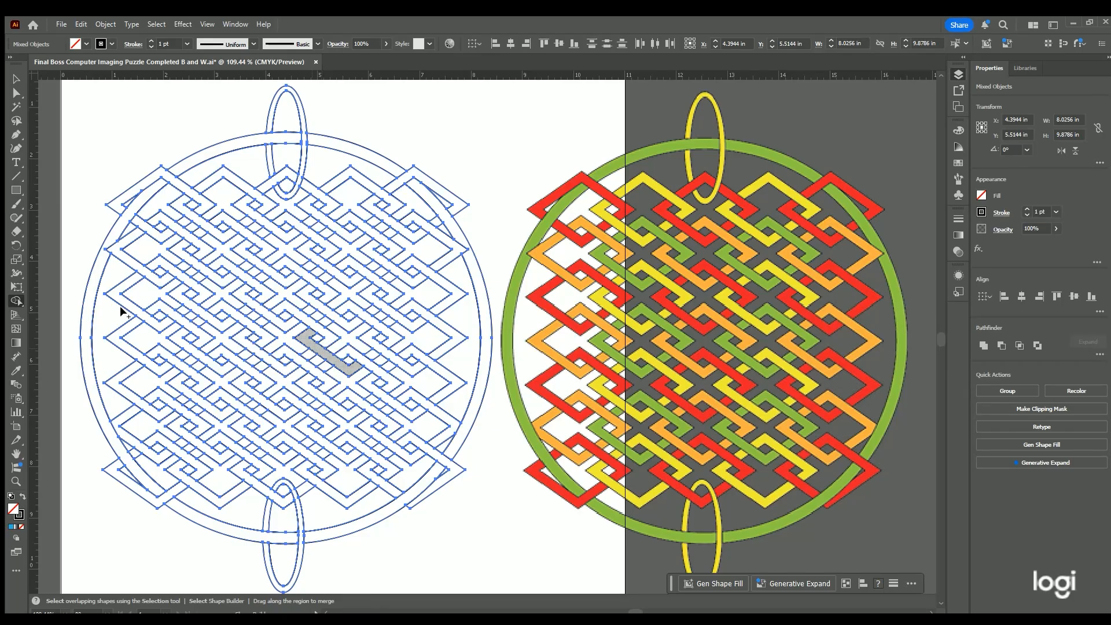
left_click(13, 300)
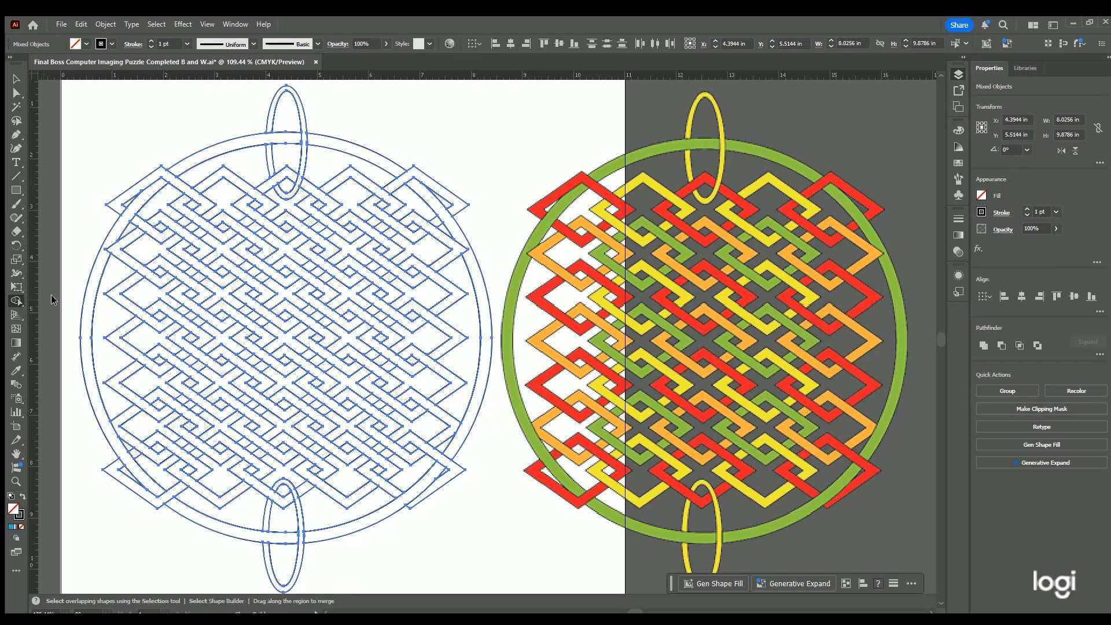
key("k")
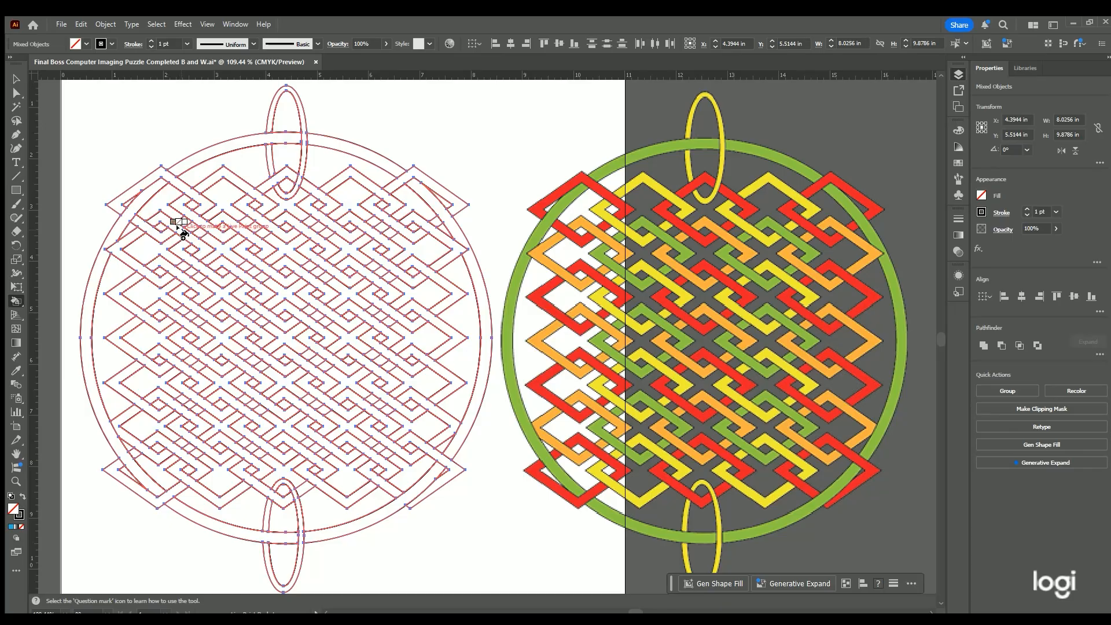
key("Right")
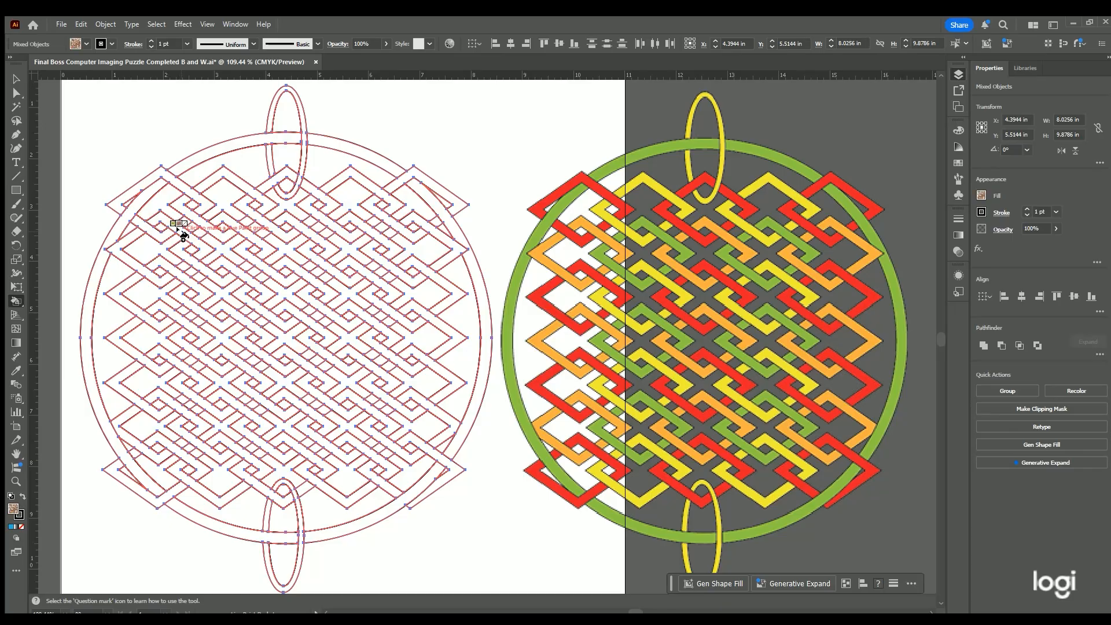
key("Right")
key("Left")
key("Left")
key("Left")
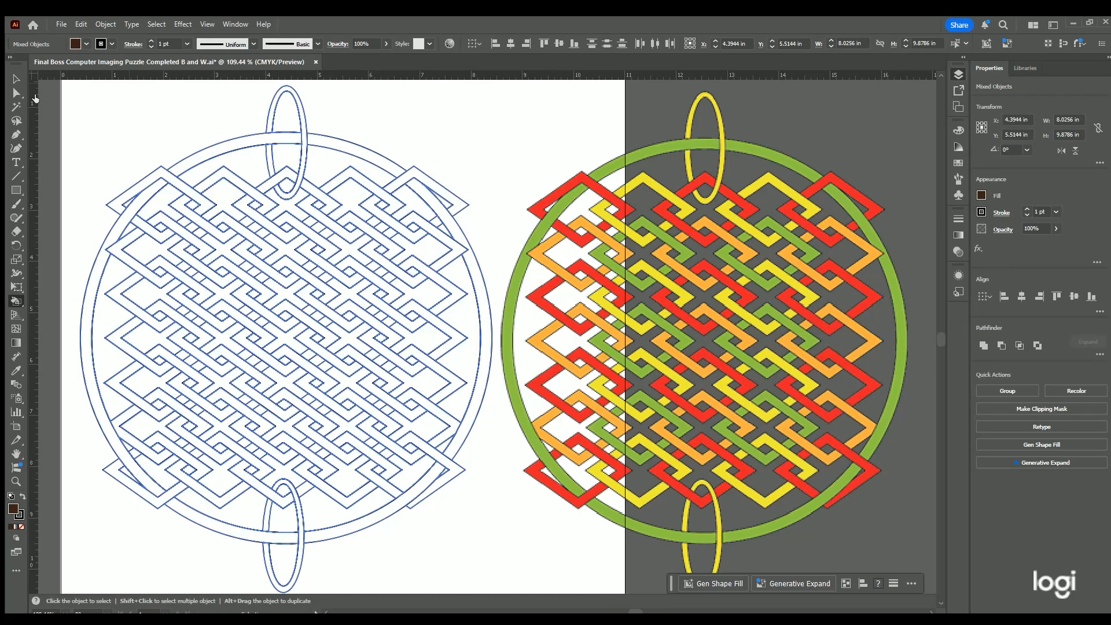
key("Left")
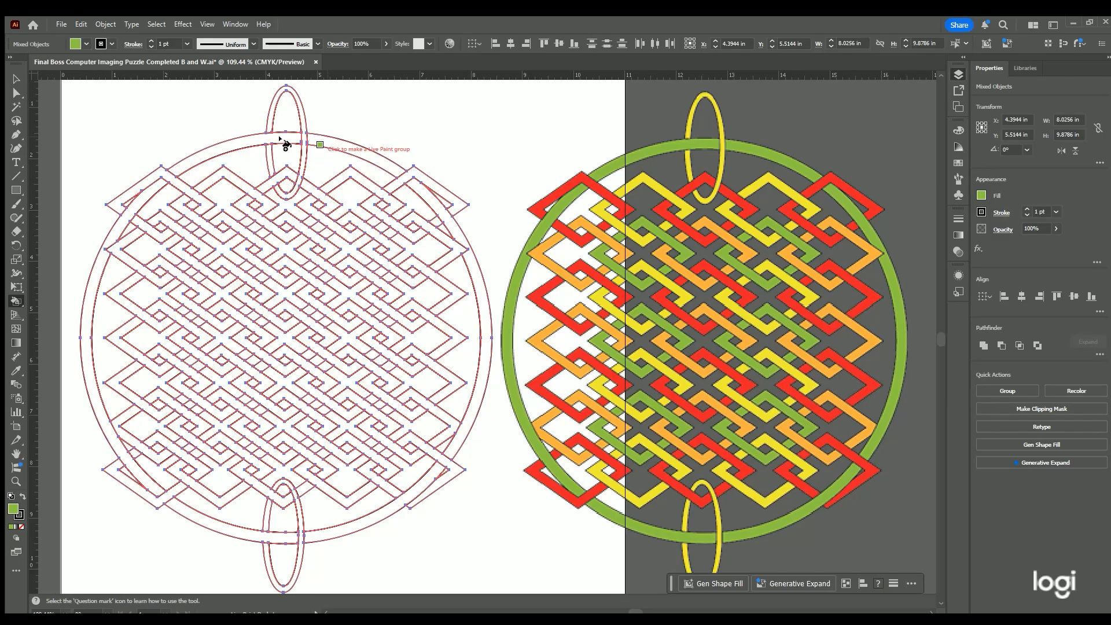
Step: Turn the selected knot into a Live Paint group and fill every segment of its outer ring with green
left_click(255, 135)
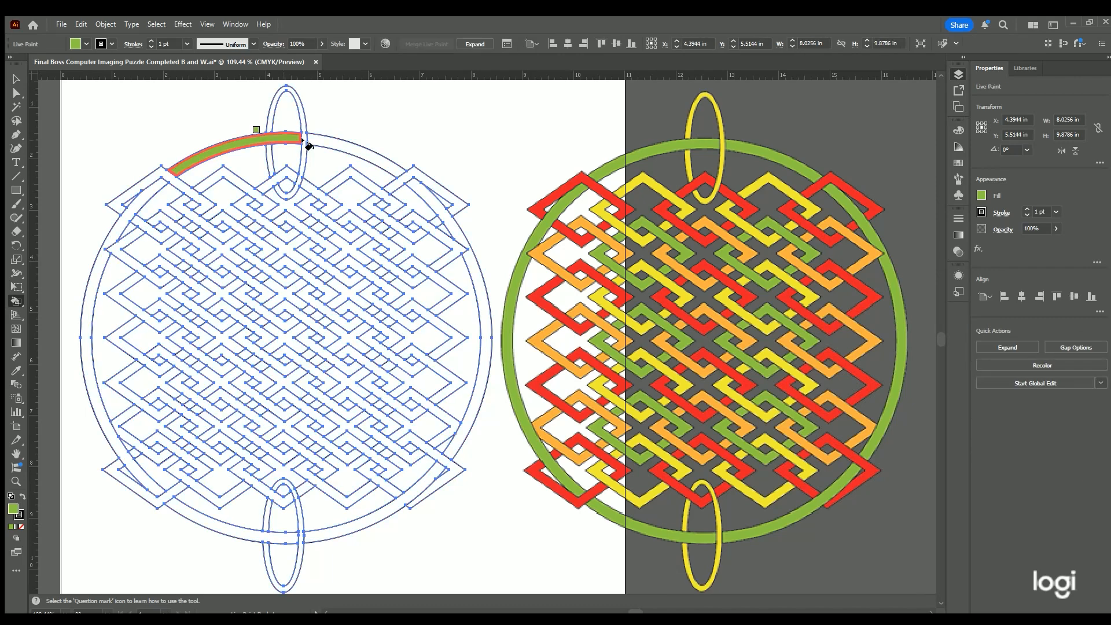
left_click(321, 140)
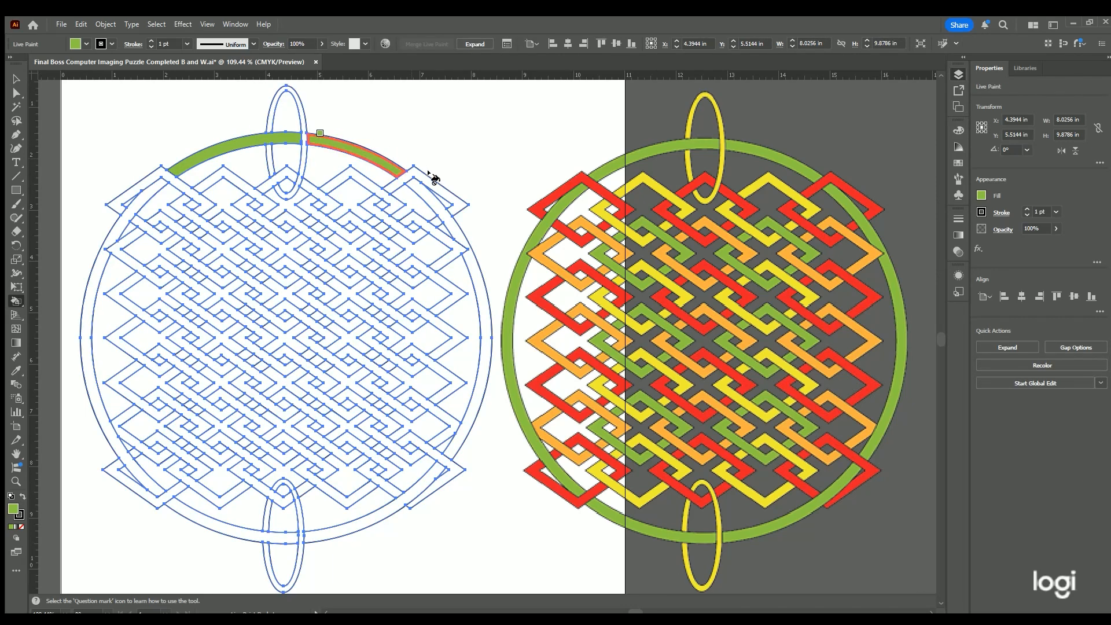
left_click(438, 210)
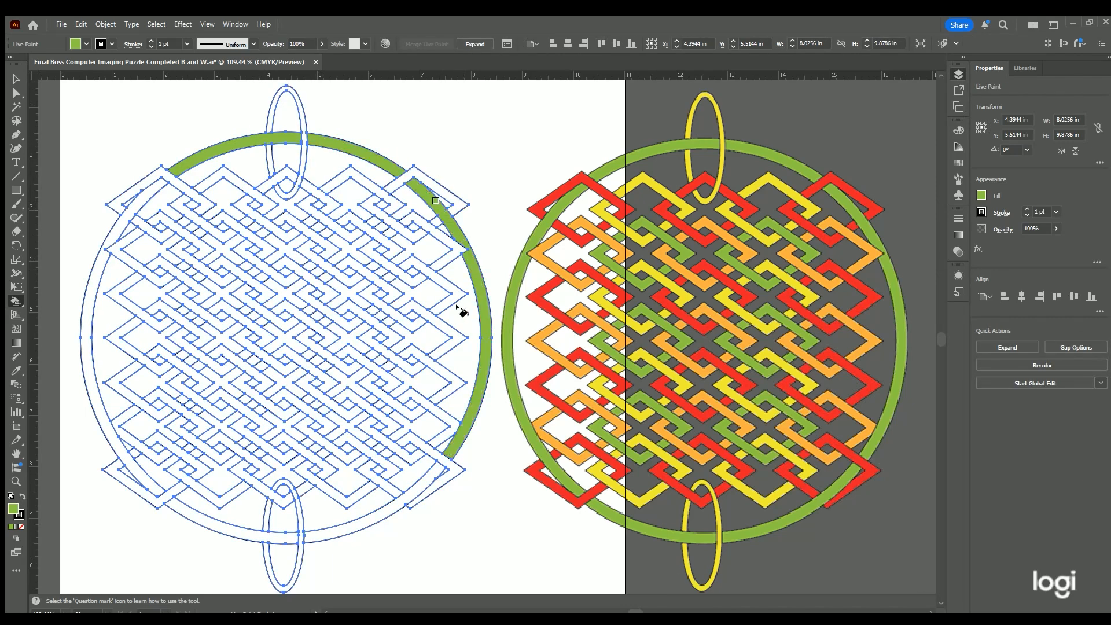
left_click(388, 508)
left_click(258, 539)
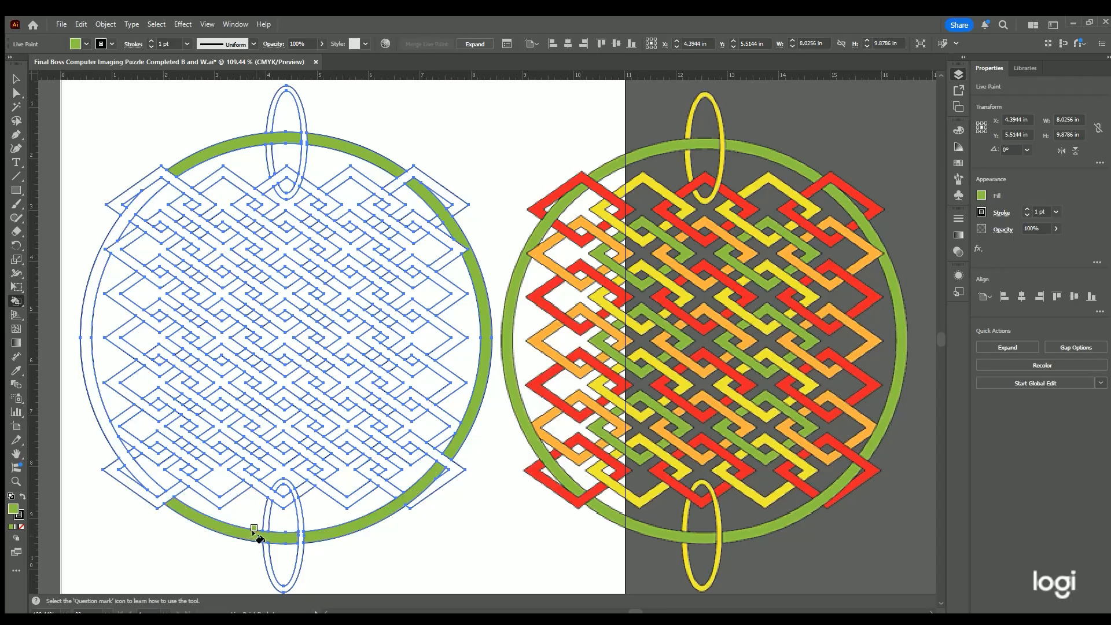
left_click(143, 471)
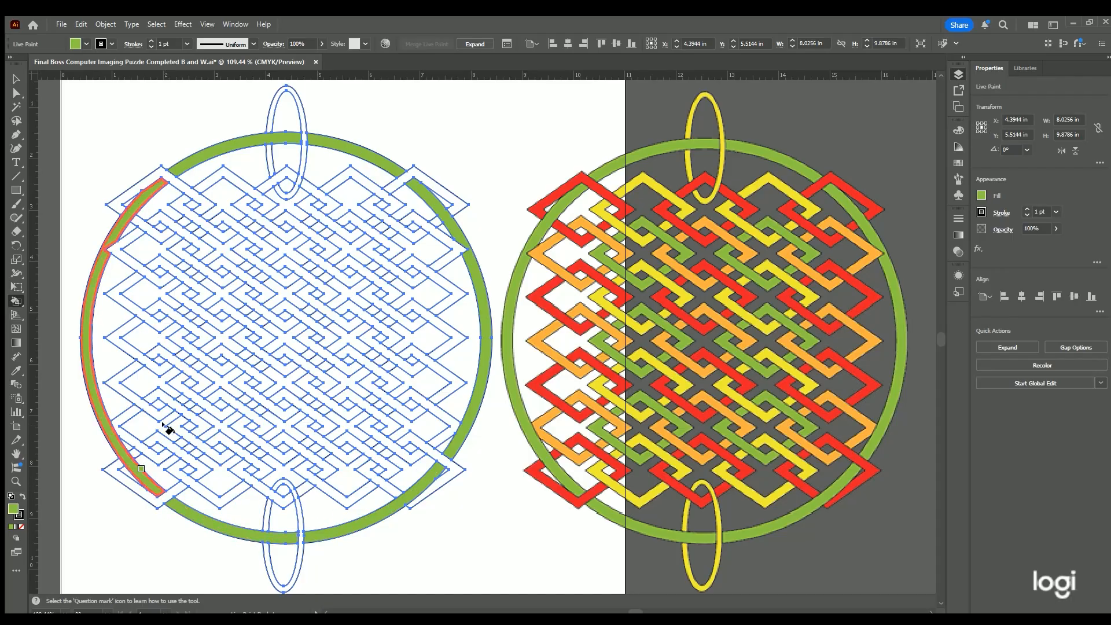
Step: Fill all segments of the two lowest inner interlaced diamonds with green, matching the colored reference
left_click(201, 449)
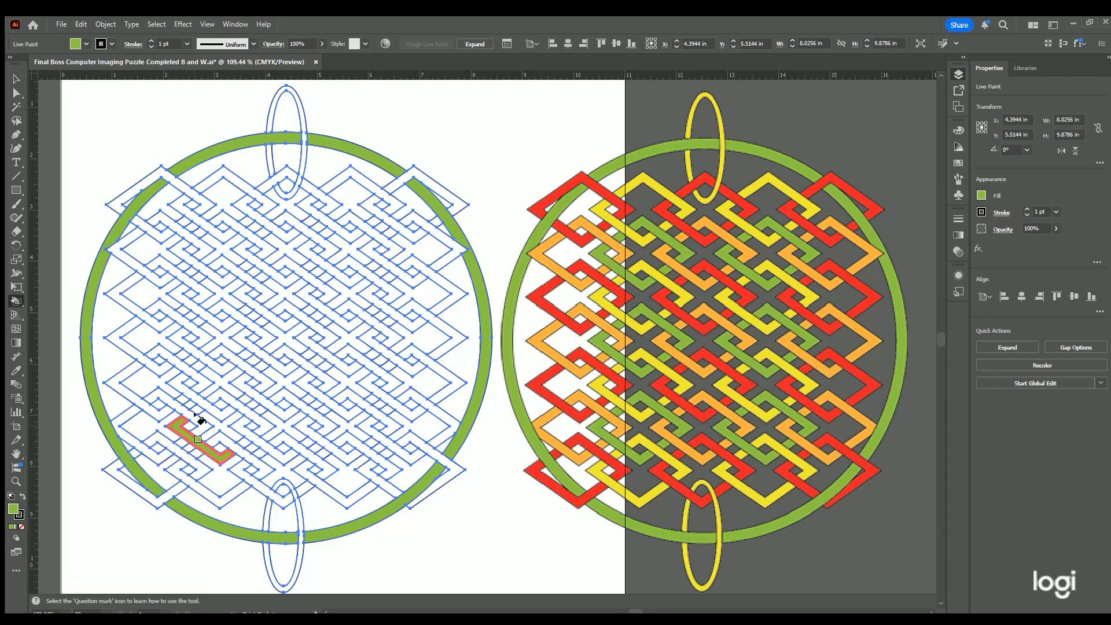
left_click(243, 414)
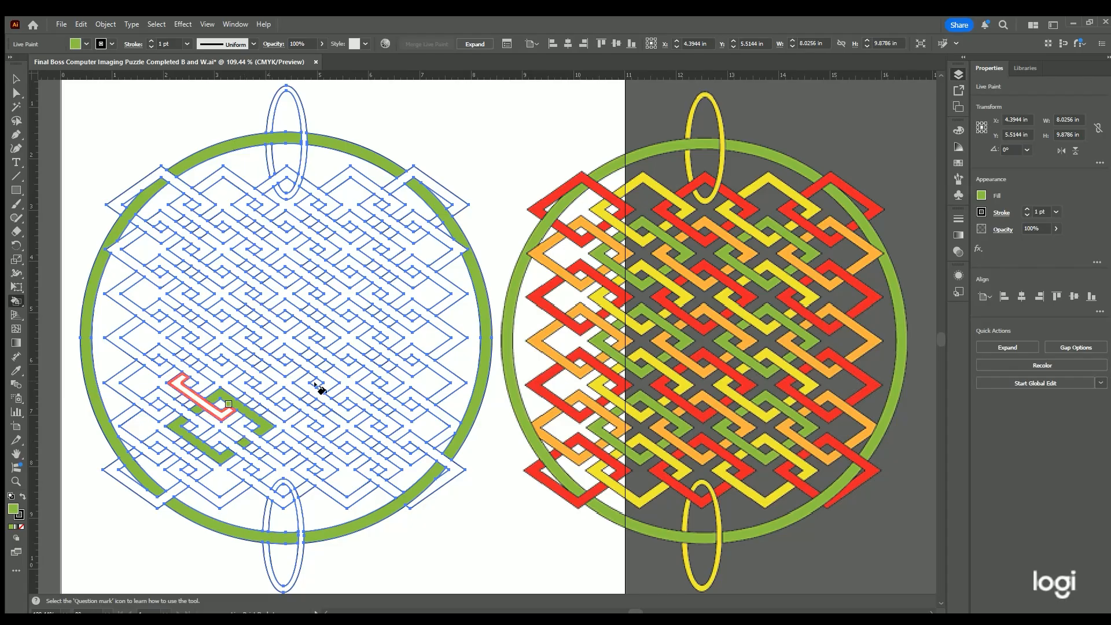
left_click(312, 432)
left_click(383, 423)
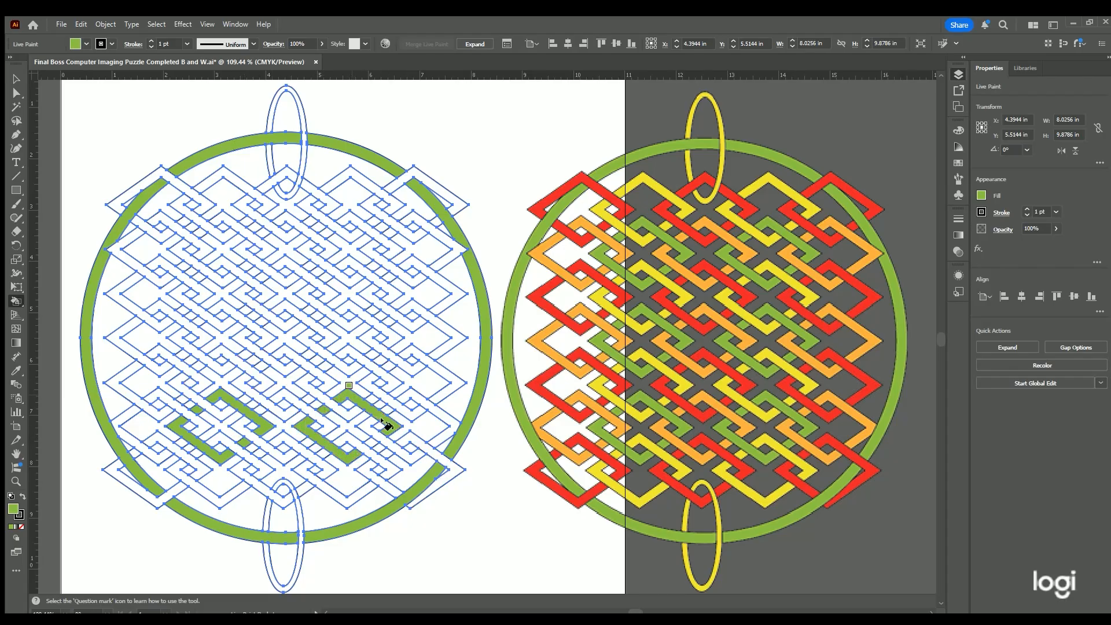
left_click(373, 441)
Step: Fill the middle and upper diamonds of the right inner column with green, including their small crossing segments
left_click(345, 366)
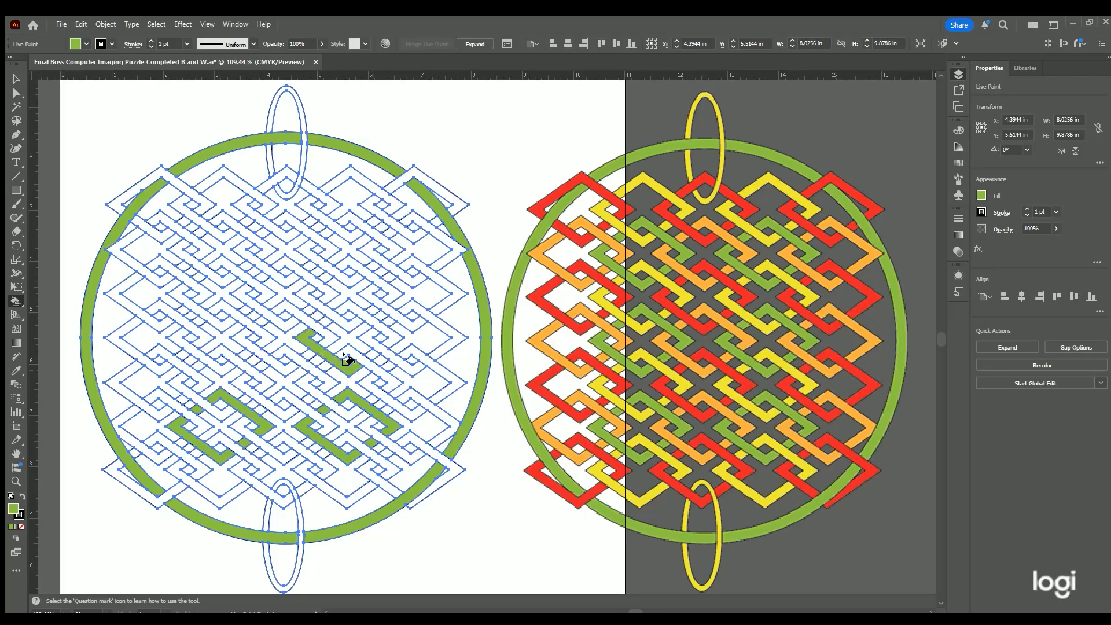
left_click(338, 321)
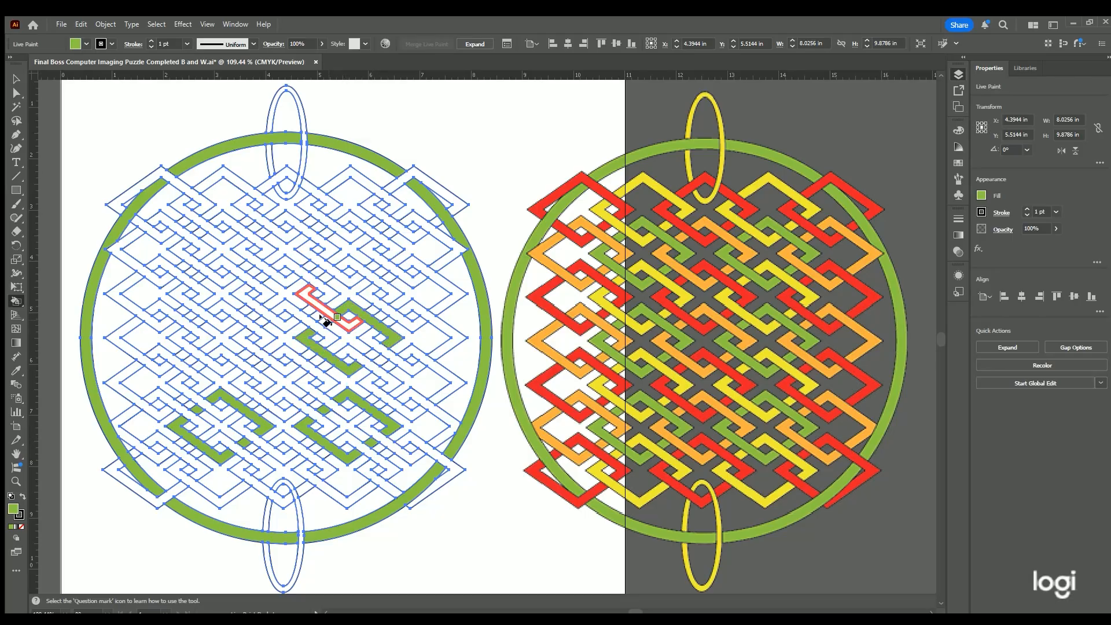
left_click(323, 319)
left_click(371, 354)
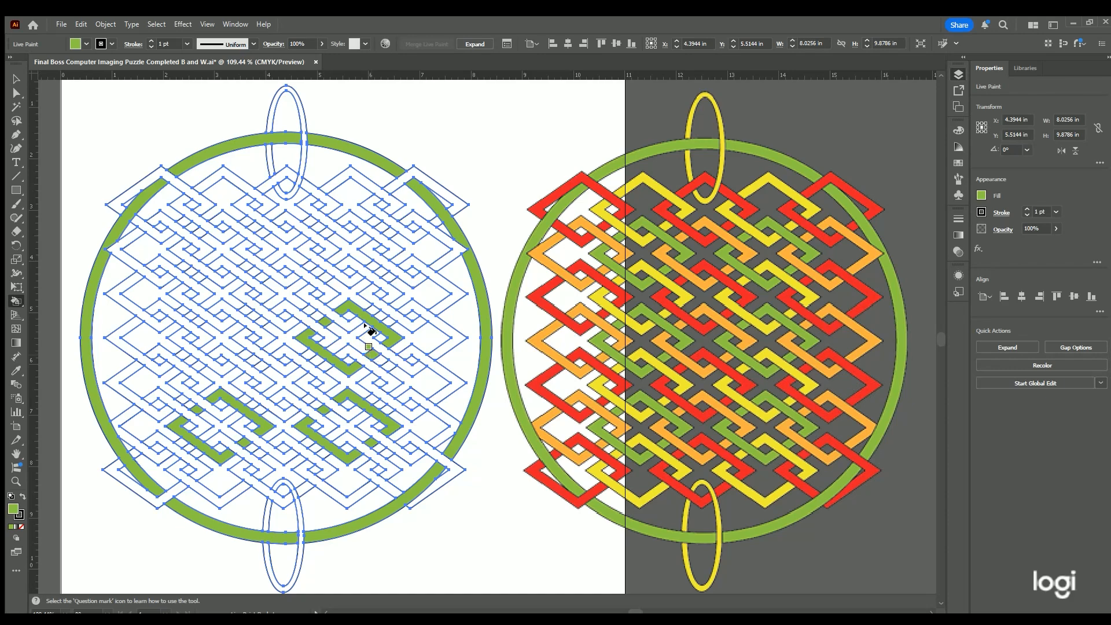
left_click(331, 261)
left_click(327, 232)
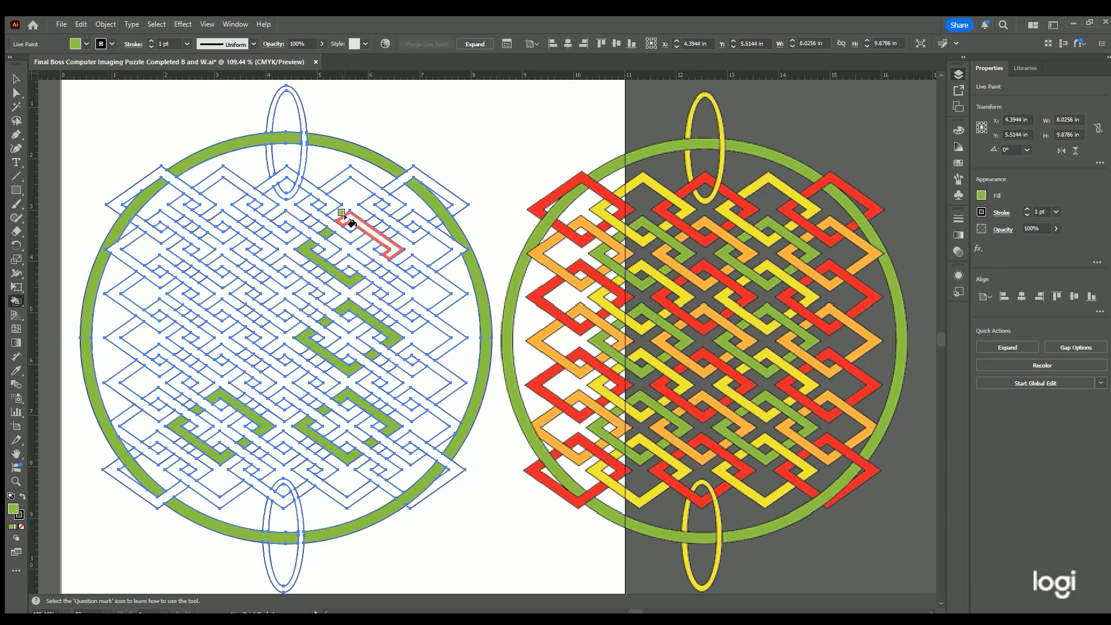
left_click(370, 239)
left_click(372, 266)
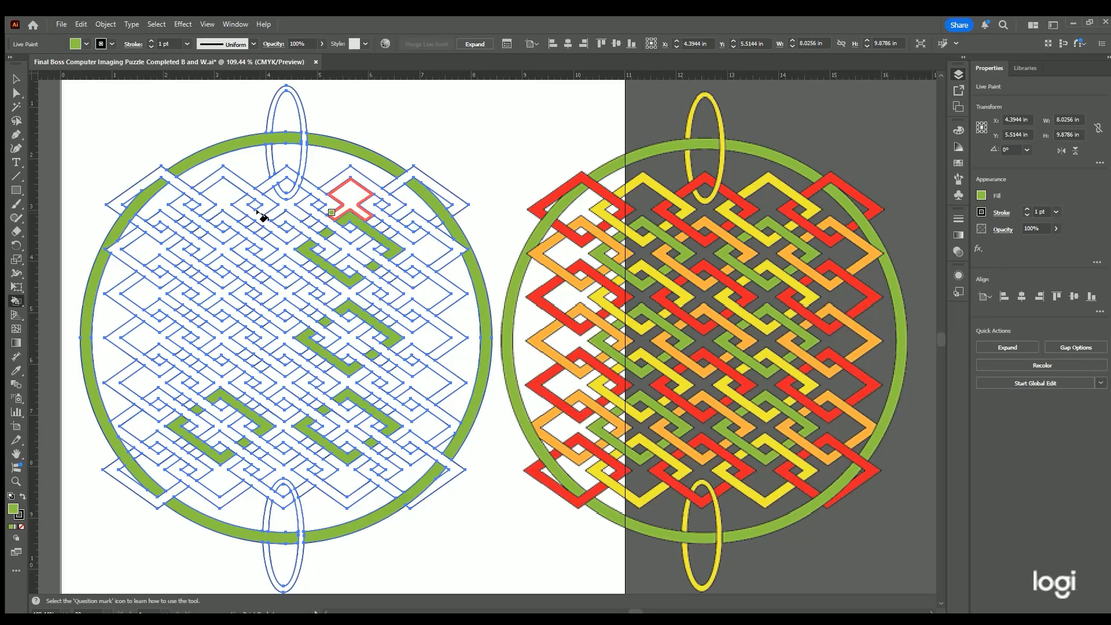
Step: Fill the upper and middle diamonds of the left inner column with green, including their small crossing segments
left_click(223, 217)
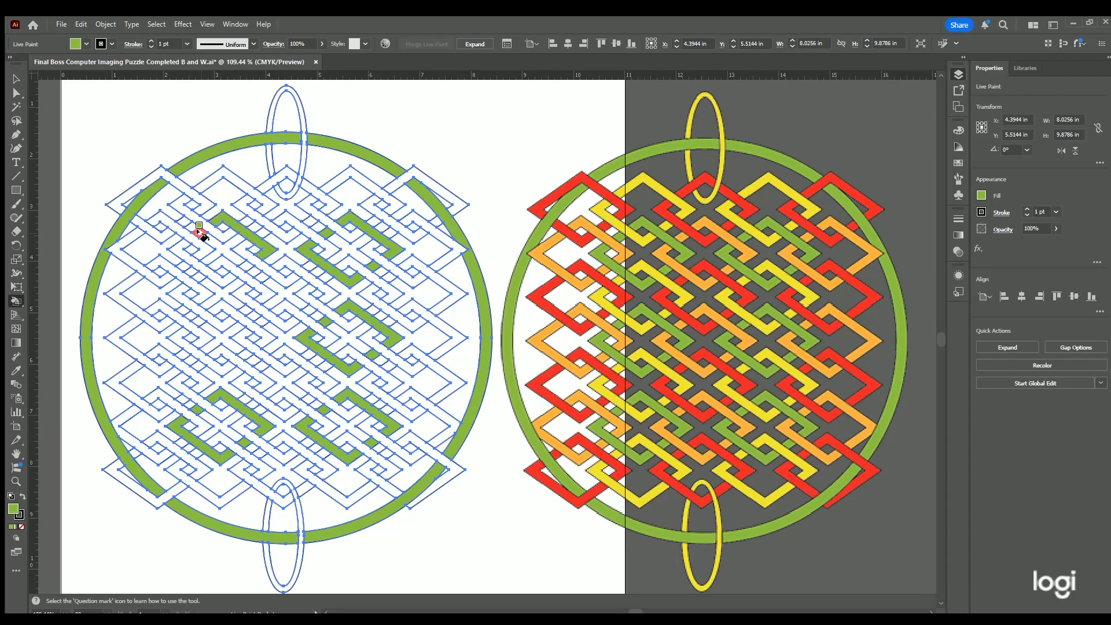
left_click(197, 264)
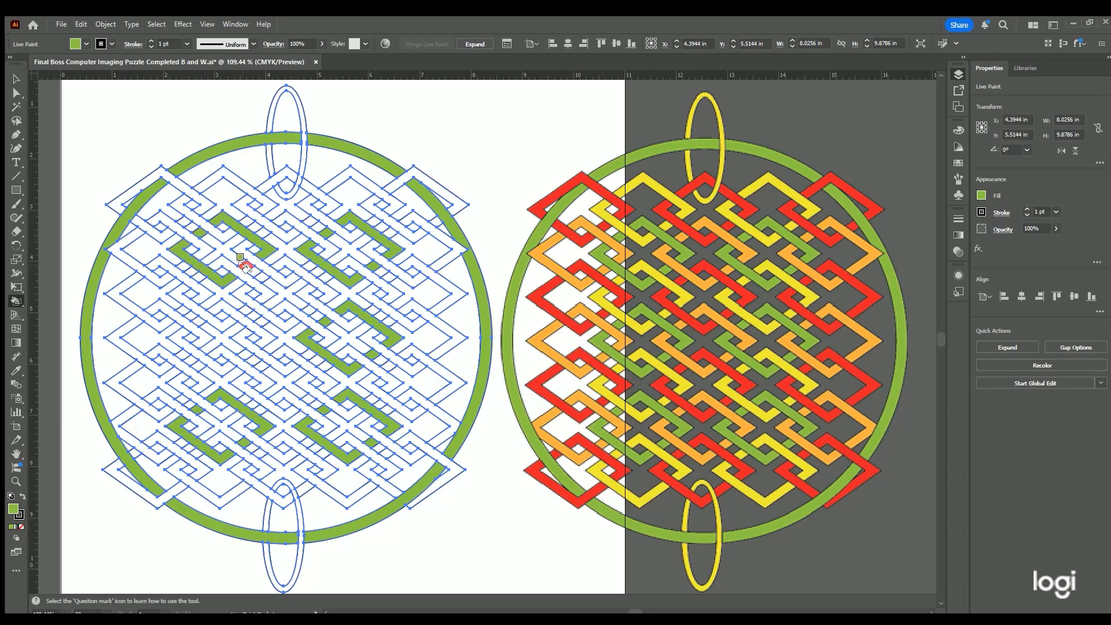
left_click(217, 360)
left_click(267, 341)
left_click(244, 354)
Step: Change the fill color to yellow and paint the oval loops at the top and bottom of the knot
left_click(78, 43)
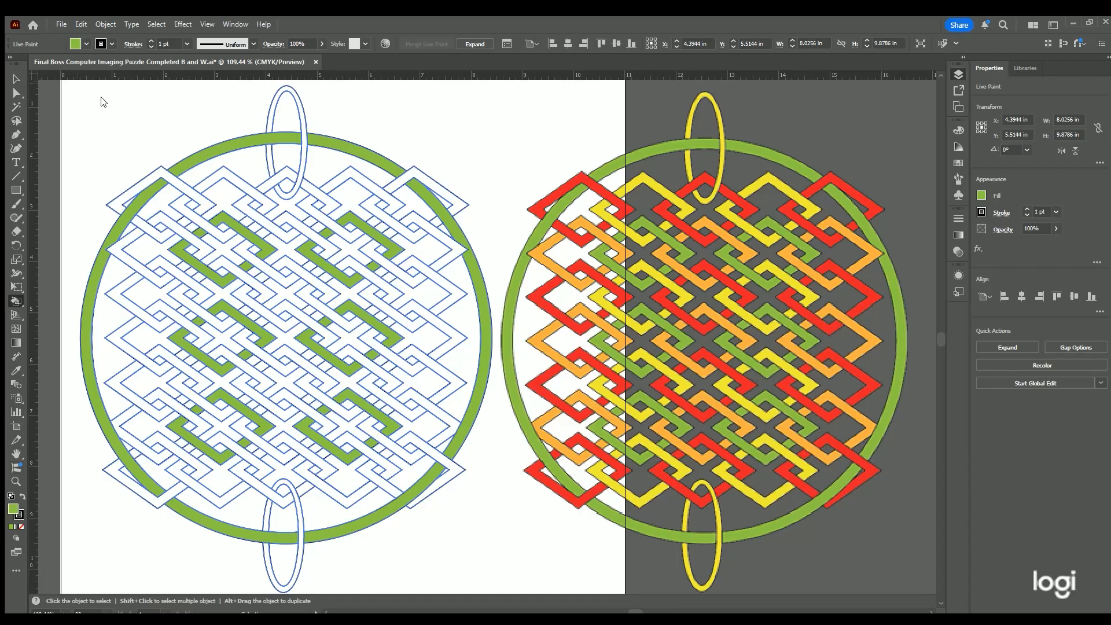
left_click(101, 97)
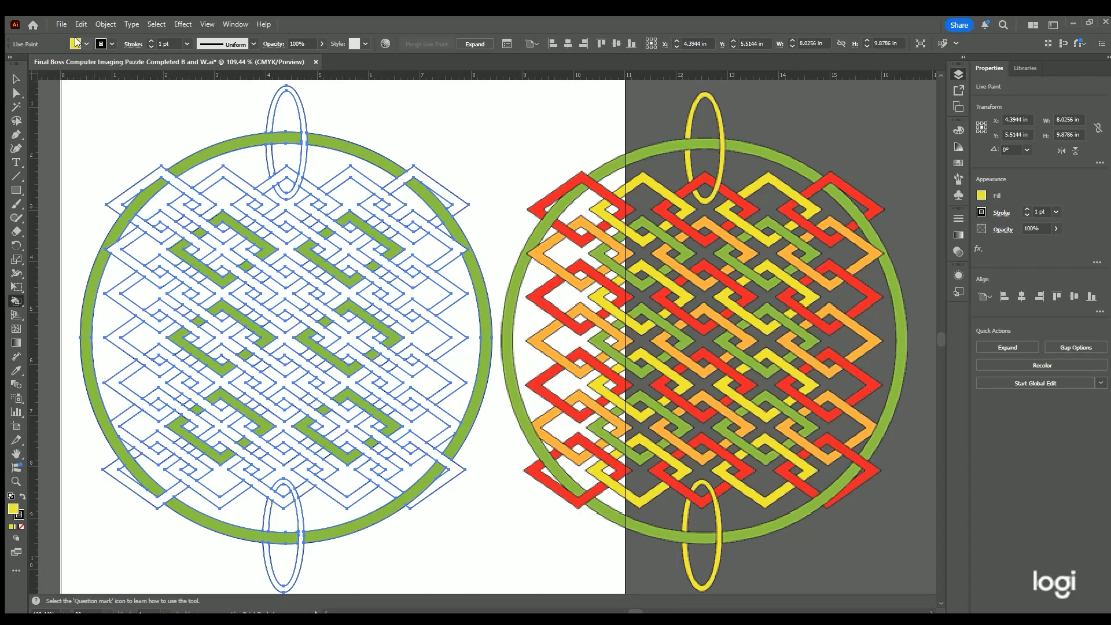
left_click(293, 101)
left_click(279, 484)
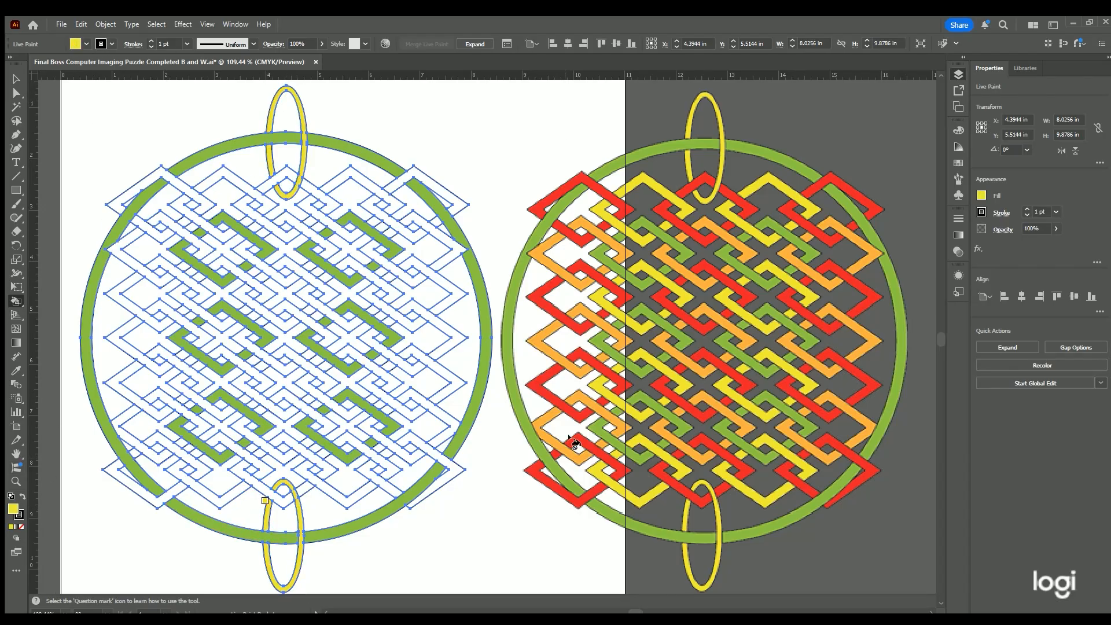
Step: Fill the two lowest unpainted diamonds of the right inner column with yellow, including their small crossing segments
left_click(321, 453)
left_click(350, 439)
left_click(345, 413)
left_click(324, 366)
left_click(349, 351)
left_click(371, 399)
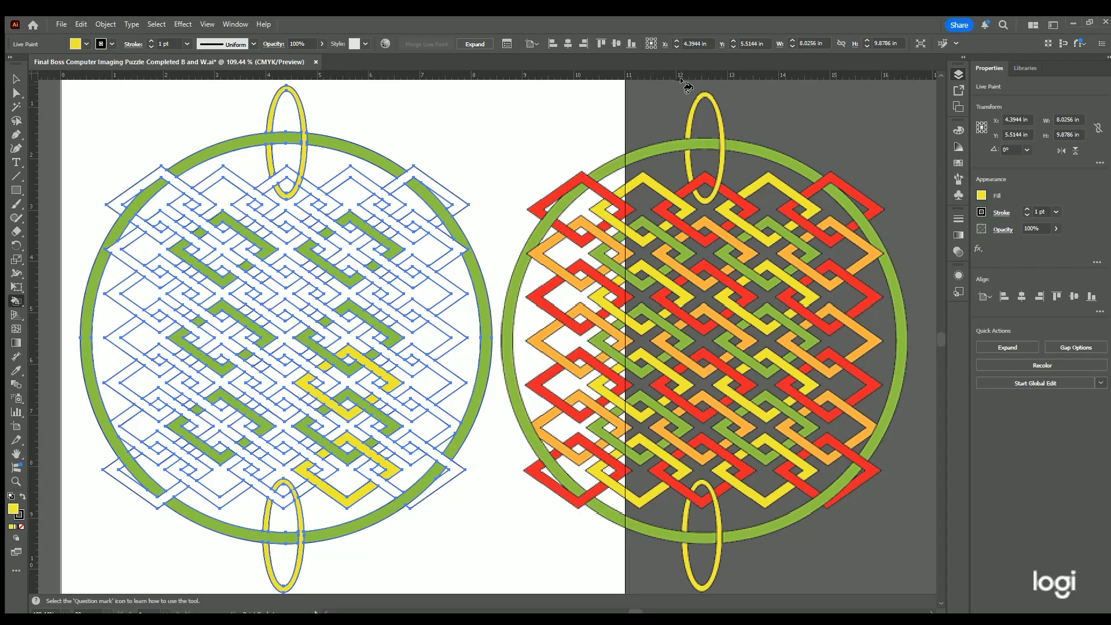
Step: Fill the top and upper-middle unpainted diamonds of the right inner column with yellow, including their small crossing segments
left_click(359, 179)
left_click(338, 228)
left_click(374, 221)
left_click(341, 265)
left_click(325, 278)
left_click(337, 317)
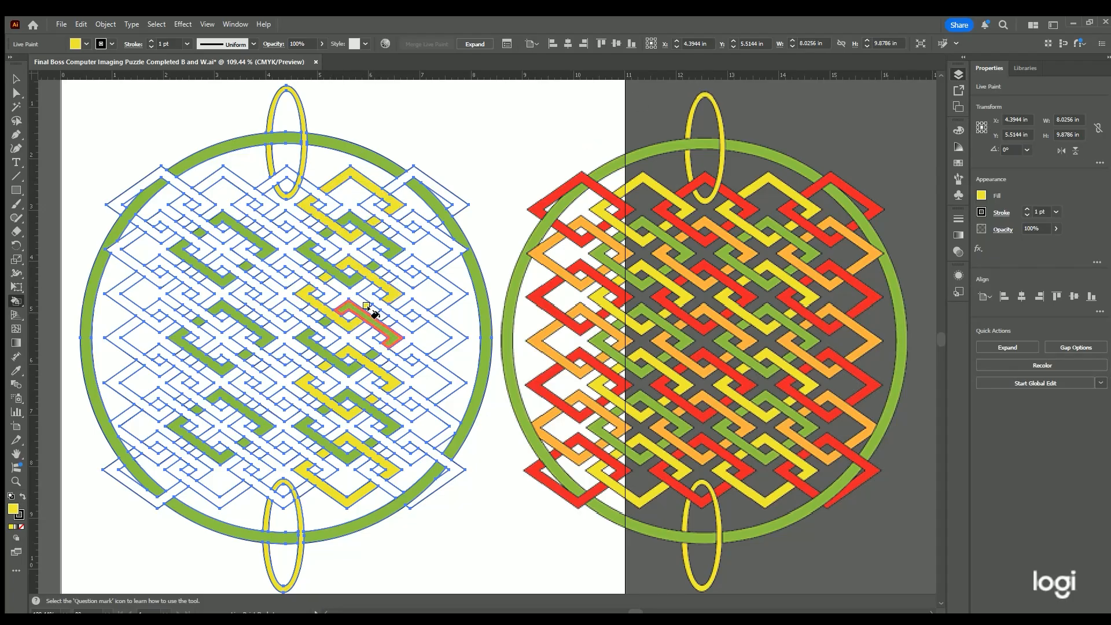
Step: Fill the two lowest unpainted diamonds of the left inner column with yellow, matching the colored reference
left_click(193, 463)
left_click(222, 393)
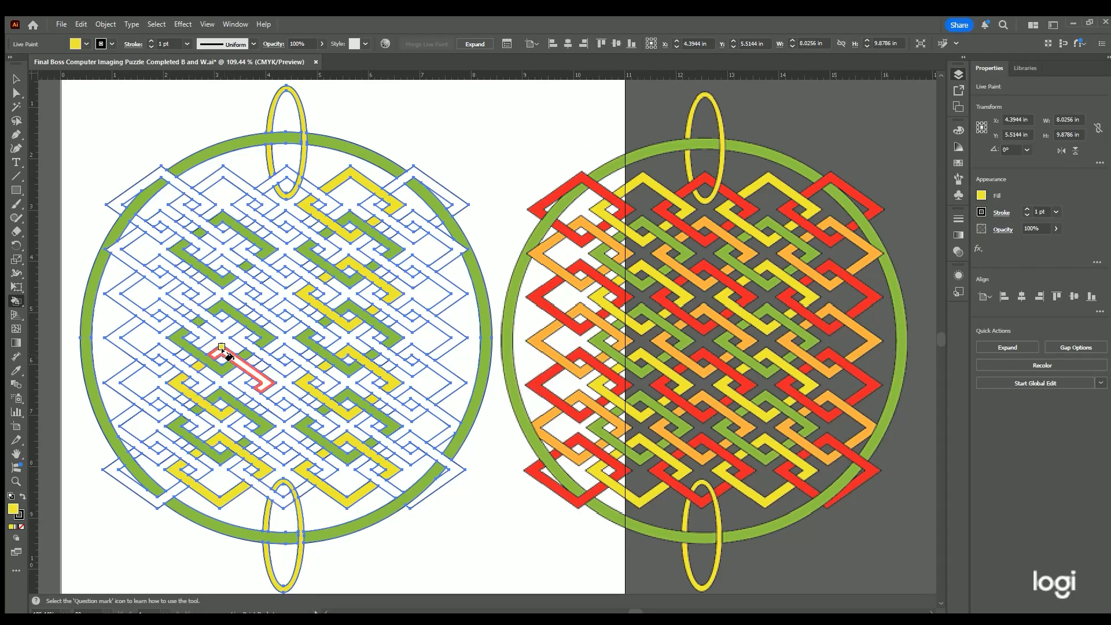
left_click(222, 349)
left_click(243, 398)
Step: Fill the upper-middle and top unpainted diamonds of the left inner column with yellow, including their small crossing segments
left_click(212, 315)
left_click(198, 277)
left_click(224, 264)
left_click(245, 311)
left_click(215, 229)
left_click(223, 173)
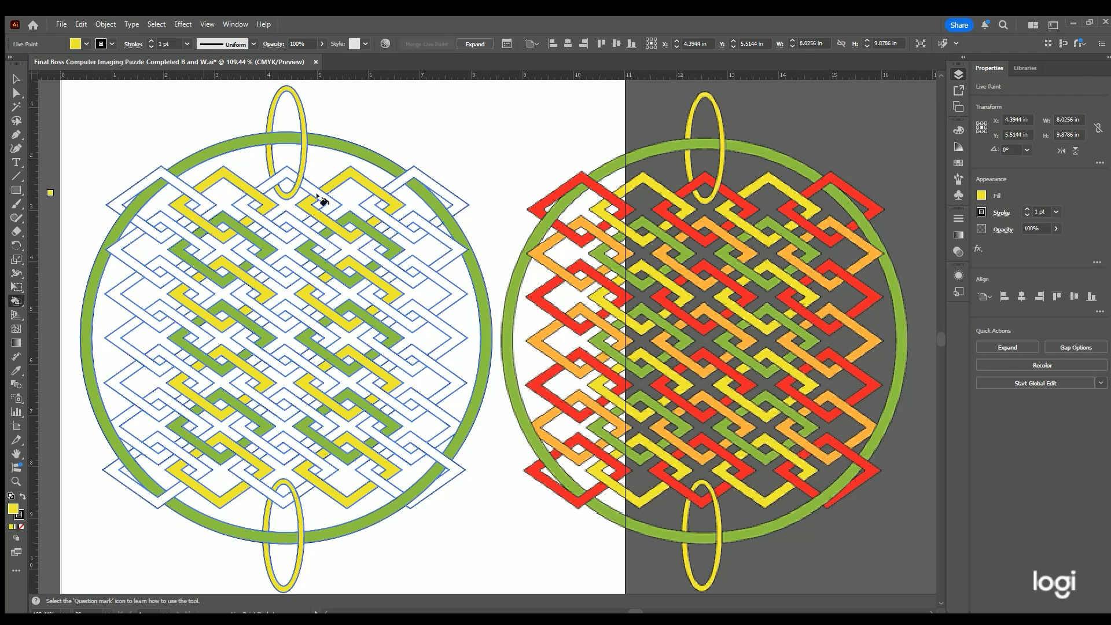
Step: Change the fill color to red and paint the left, center and right diamonds in the top row of the knot
key("Left")
key("Left")
left_click(182, 191)
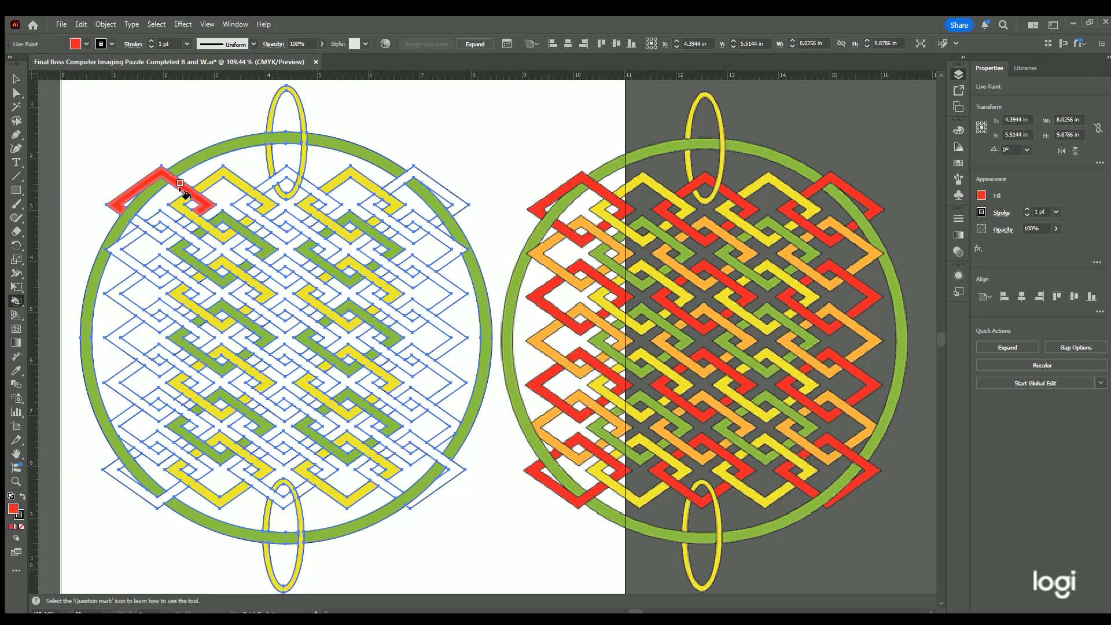
left_click(160, 235)
left_click(183, 222)
left_click(287, 174)
left_click(282, 233)
left_click(311, 221)
left_click(328, 201)
left_click(400, 181)
left_click(408, 232)
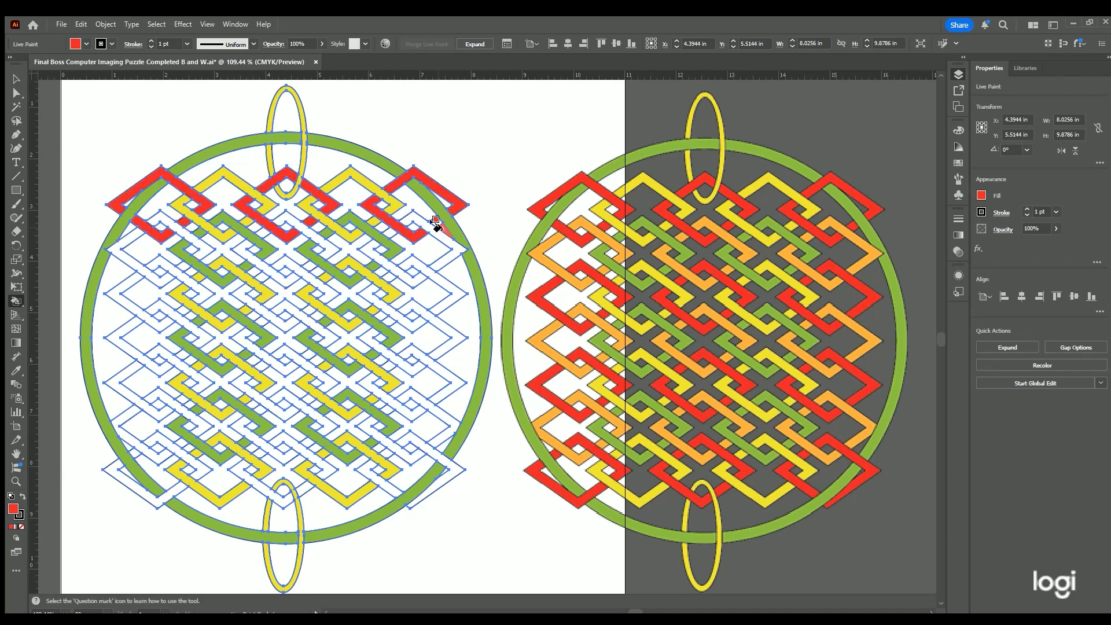
Step: Fill the three remaining red-reference diamonds down the left outer column with red, including the bottom corner one
left_click(179, 280)
left_click(139, 311)
left_click(154, 352)
left_click(139, 399)
left_click(179, 452)
left_click(156, 487)
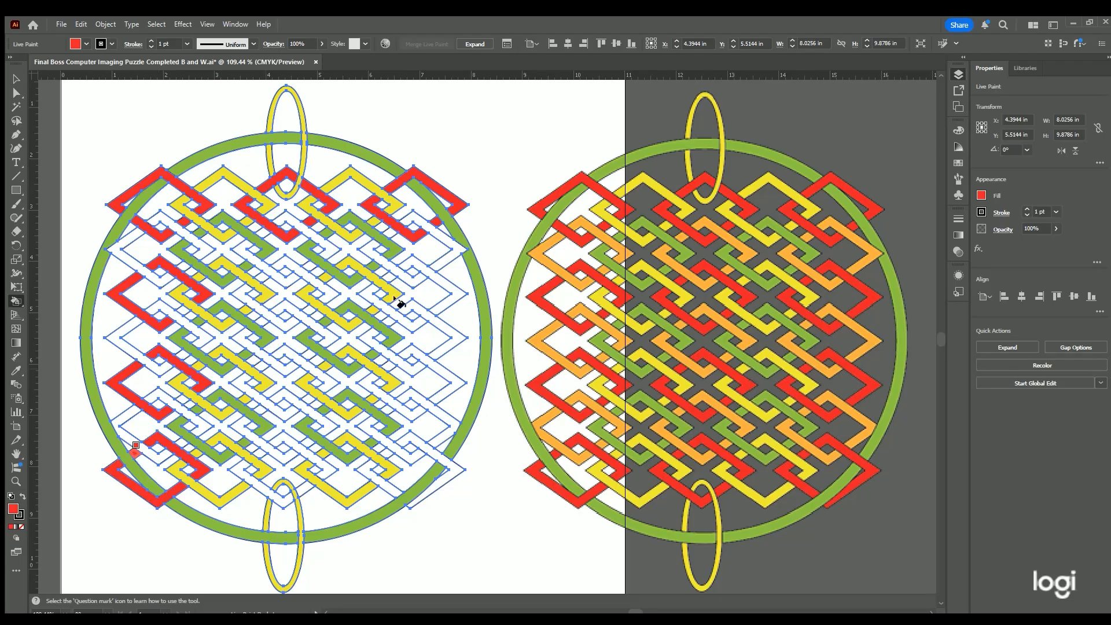
Step: Fill the three remaining red-reference diamonds down the right outer column with red, including the bottom corner one
left_click(435, 274)
left_click(393, 306)
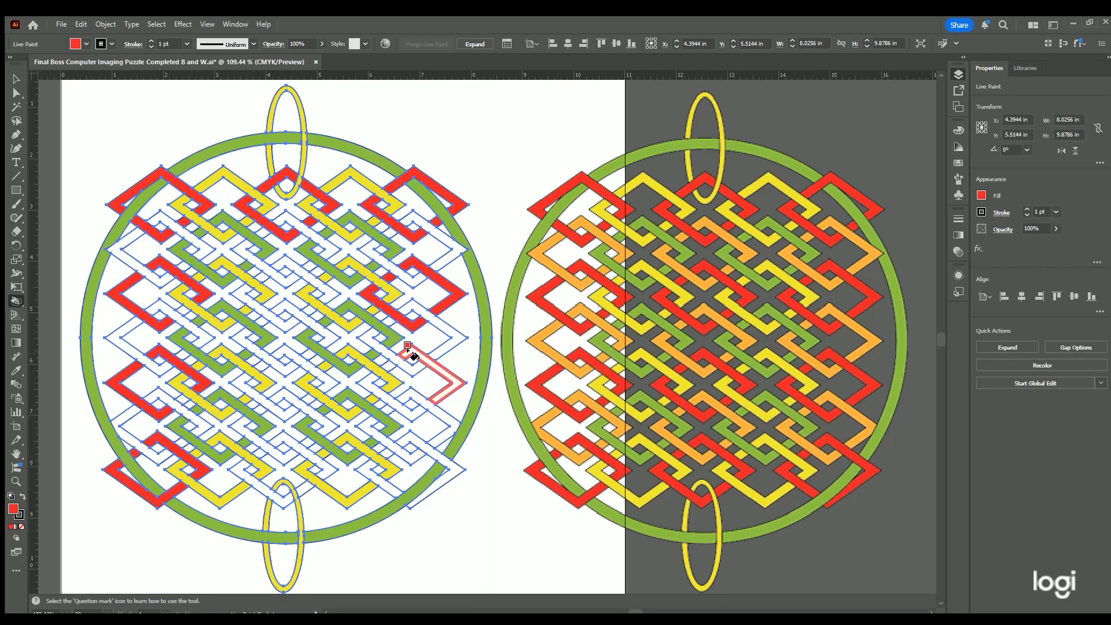
left_click(410, 353)
left_click(379, 379)
left_click(409, 454)
left_click(389, 457)
Step: Fill the bottom and two middle red-reference diamonds of the center column with red, working upward
left_click(280, 489)
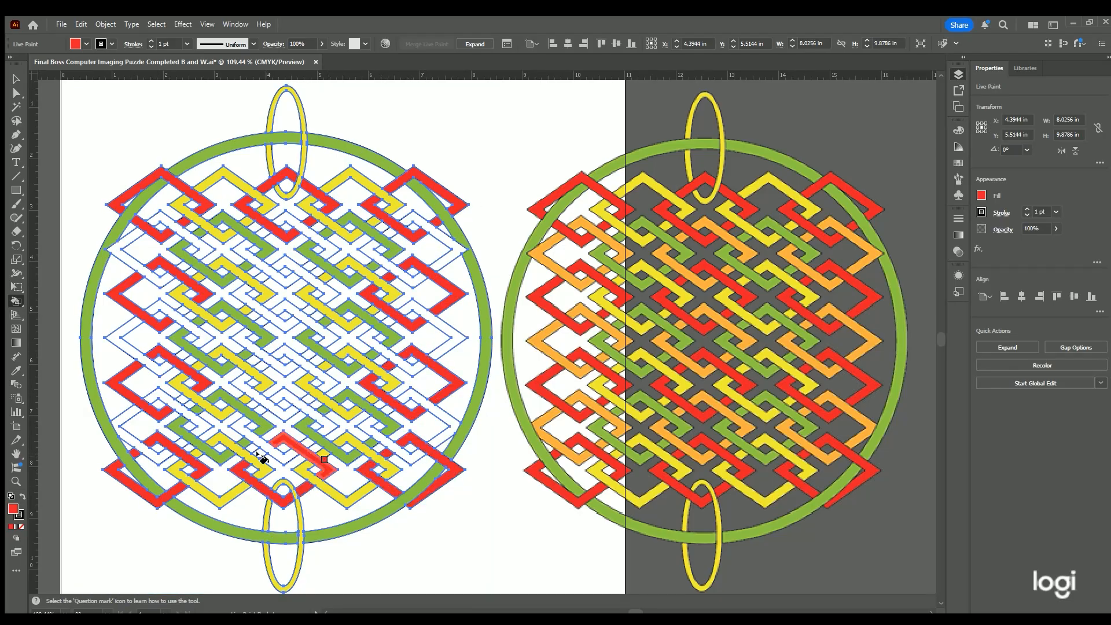
left_click(271, 450)
left_click(249, 390)
left_click(289, 358)
left_click(254, 307)
left_click(289, 277)
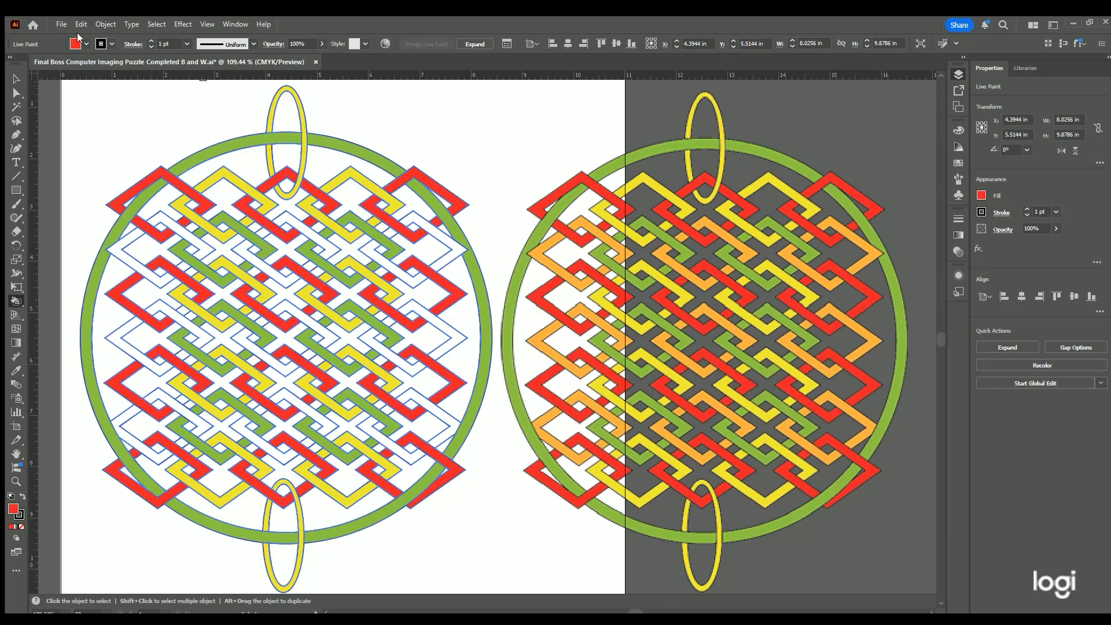
left_click(166, 217)
left_click(155, 280)
key("ctrl+z")
key("ctrl+z")
Step: Change the fill color to orange and paint the three unpainted diamonds of the left outer column with their crossing segments
left_click(164, 219)
left_click(156, 278)
left_click(183, 268)
left_click(165, 307)
left_click(155, 368)
left_click(184, 355)
left_click(164, 398)
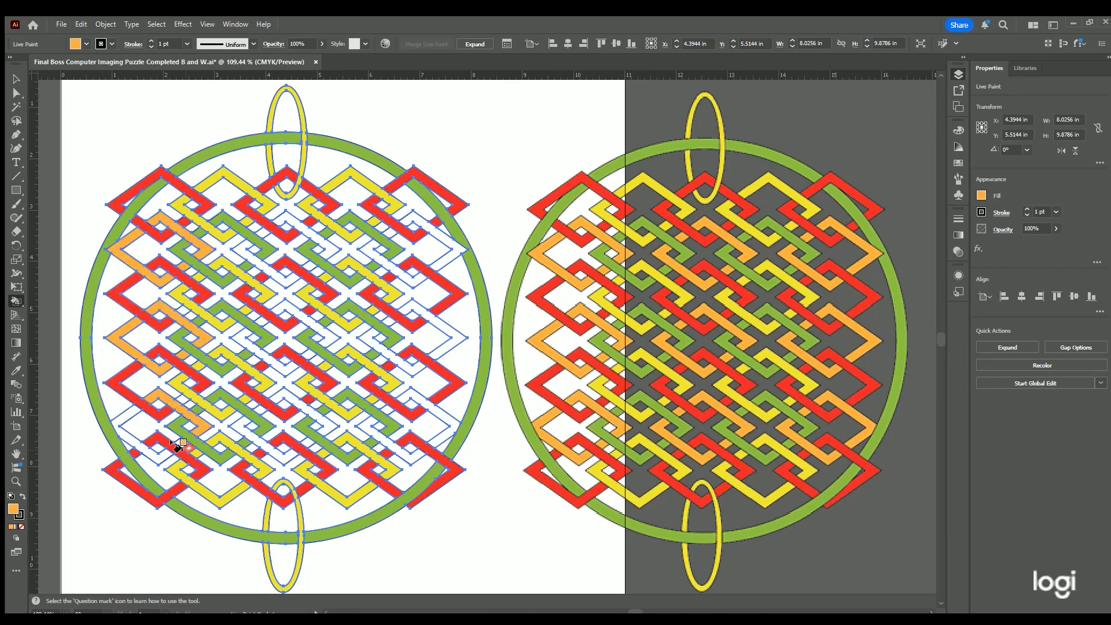
left_click(157, 457)
Step: Fill the three unpainted diamonds of the right outer column with orange, working from the lowest to the upper one
left_click(406, 457)
left_click(406, 397)
left_click(399, 425)
left_click(405, 368)
left_click(408, 308)
left_click(404, 278)
left_click(412, 217)
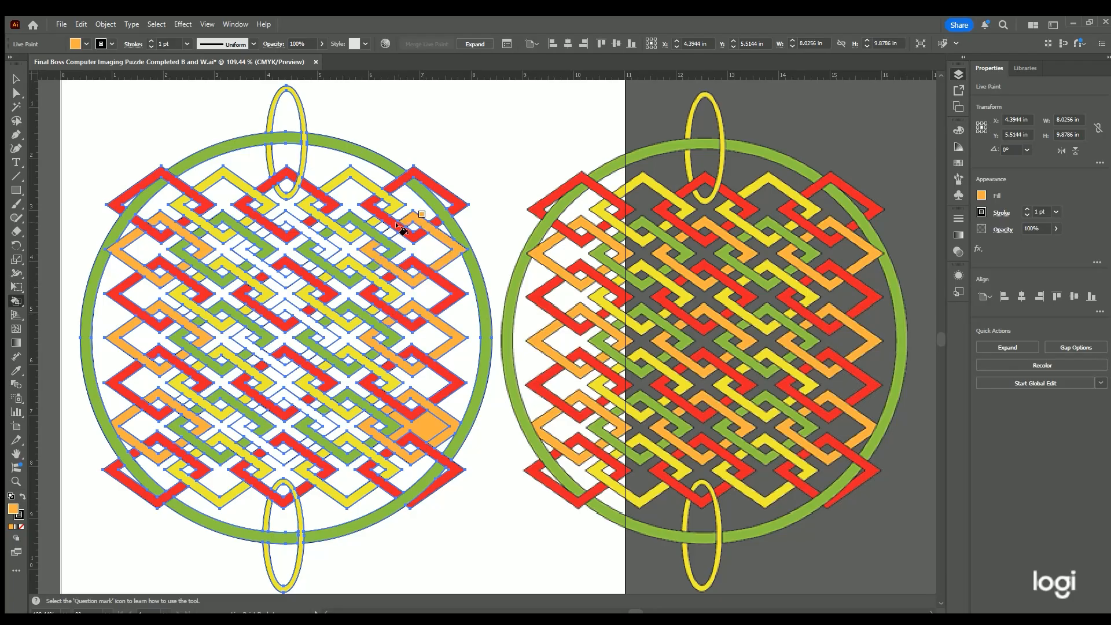
Step: Fill the three unpainted diamonds of the center column with orange, including their small crossing segments
left_click(288, 218)
left_click(283, 280)
left_click(306, 268)
left_click(262, 231)
left_click(286, 306)
left_click(261, 318)
left_click(247, 343)
left_click(305, 355)
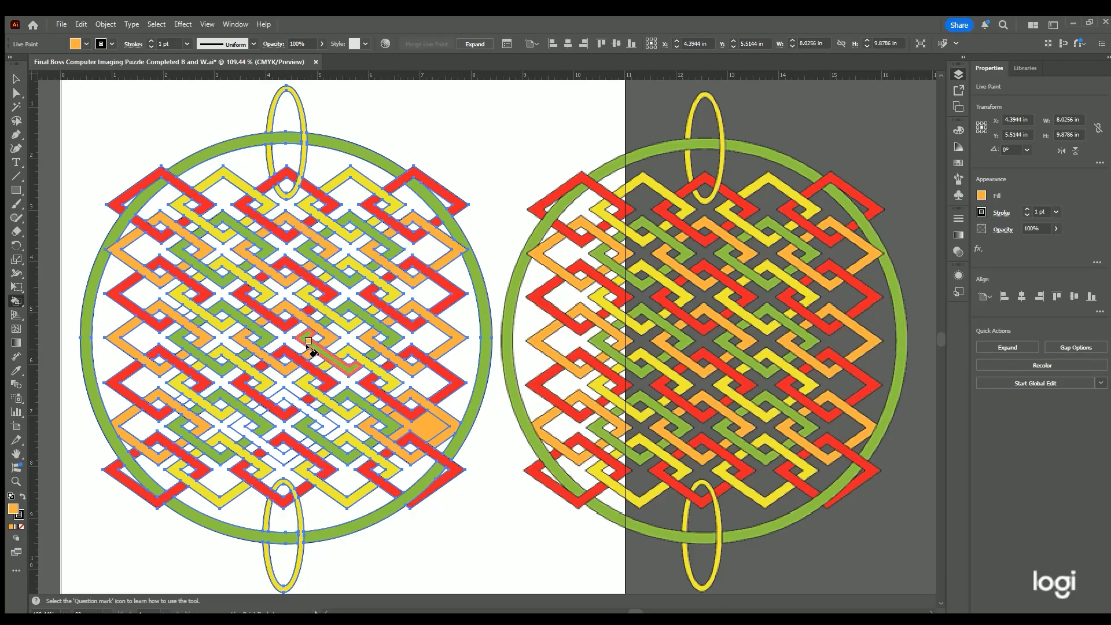
left_click(304, 407)
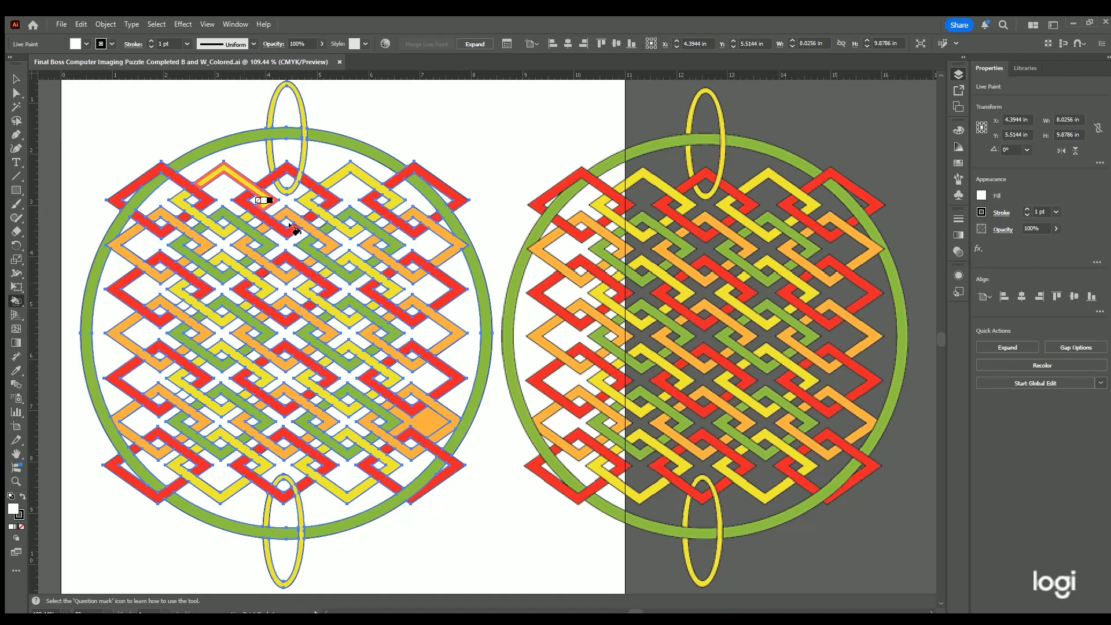
Step: Fill the interior of the lowest orange diamond in the right outer column with white and deselect the artwork
left_click(422, 418)
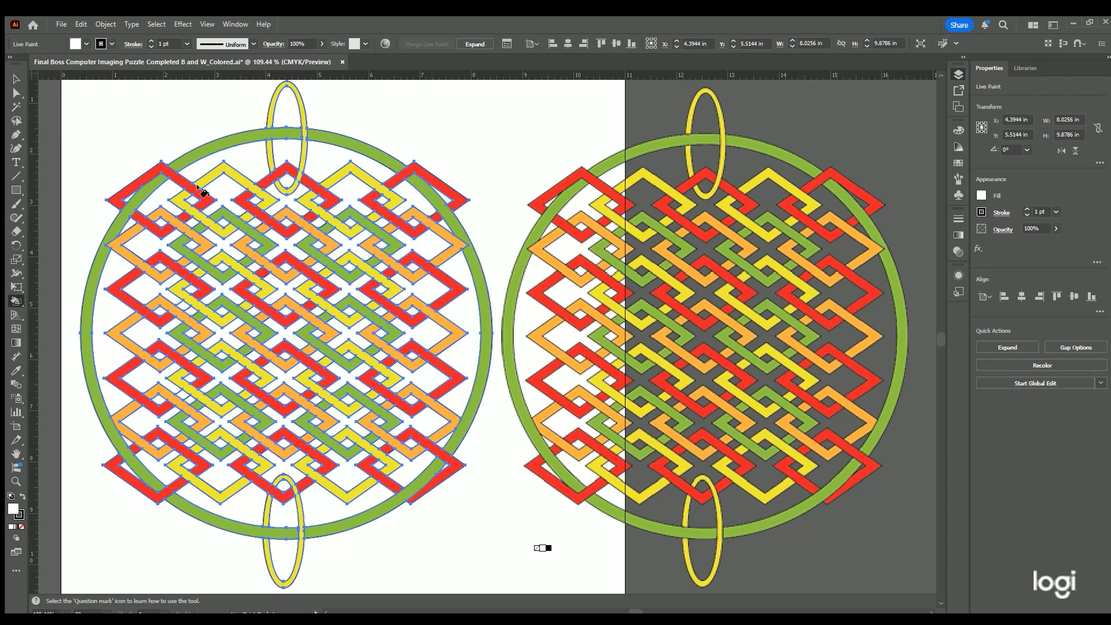
key("ctrl+s")
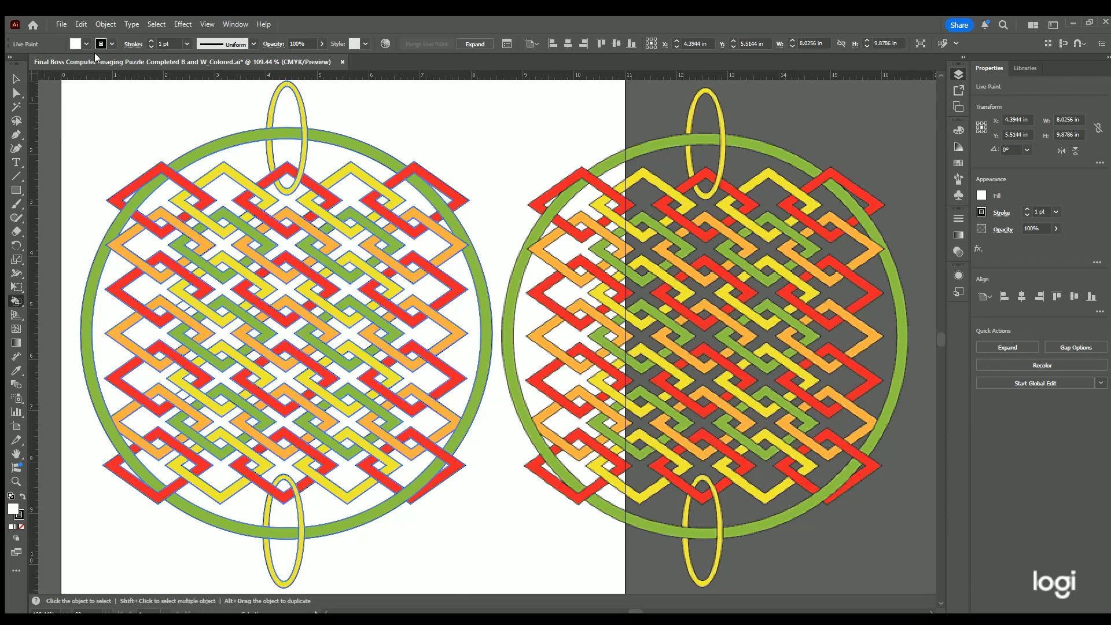
left_click(14, 77)
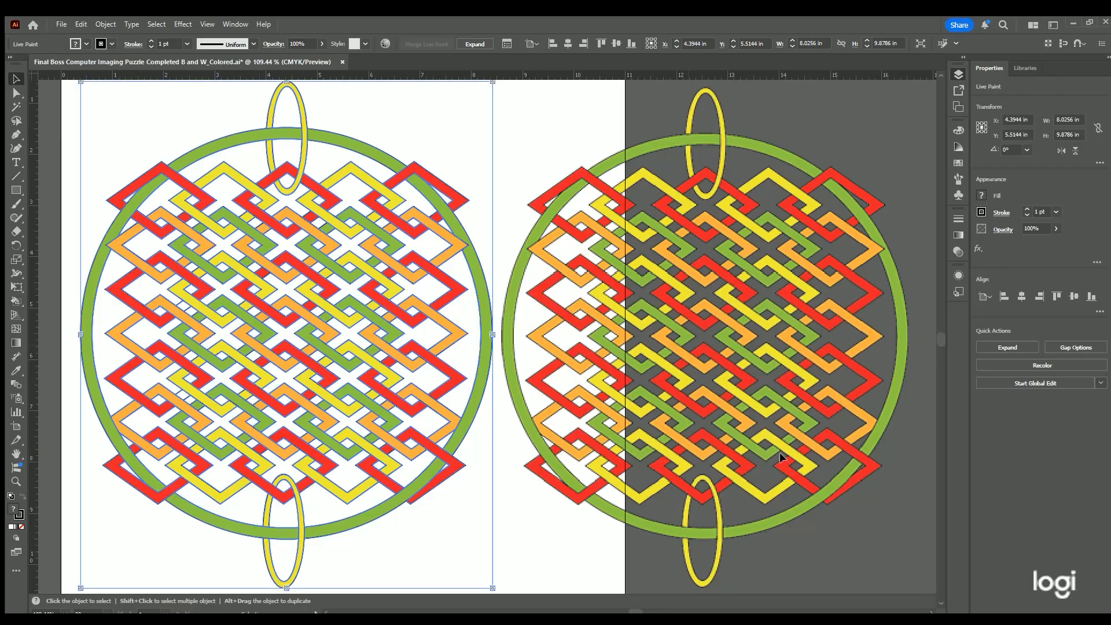
left_click(548, 562)
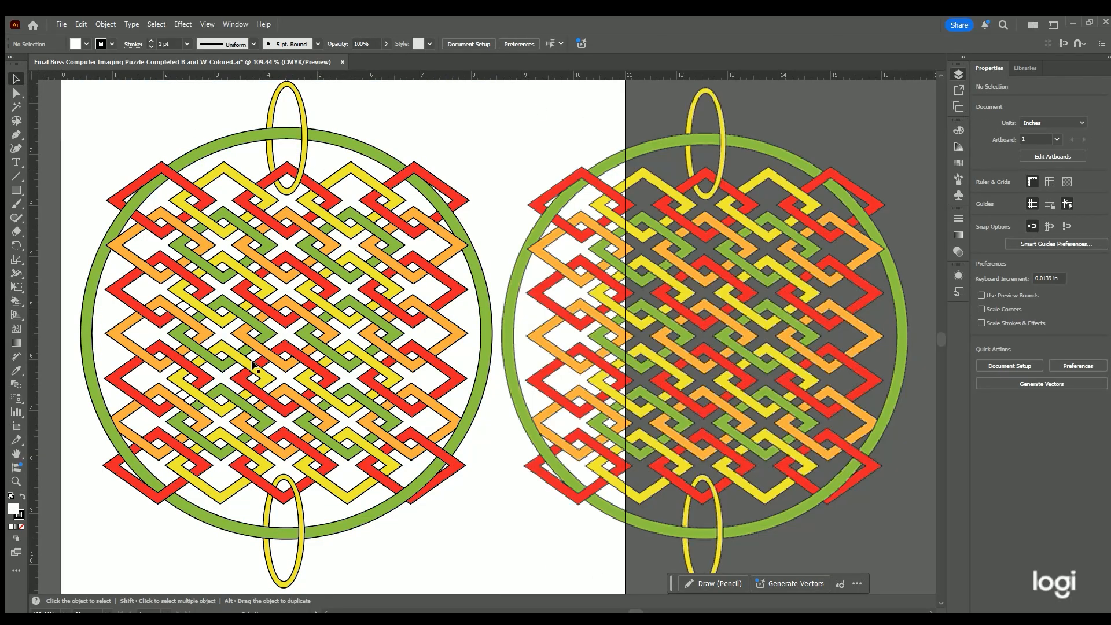